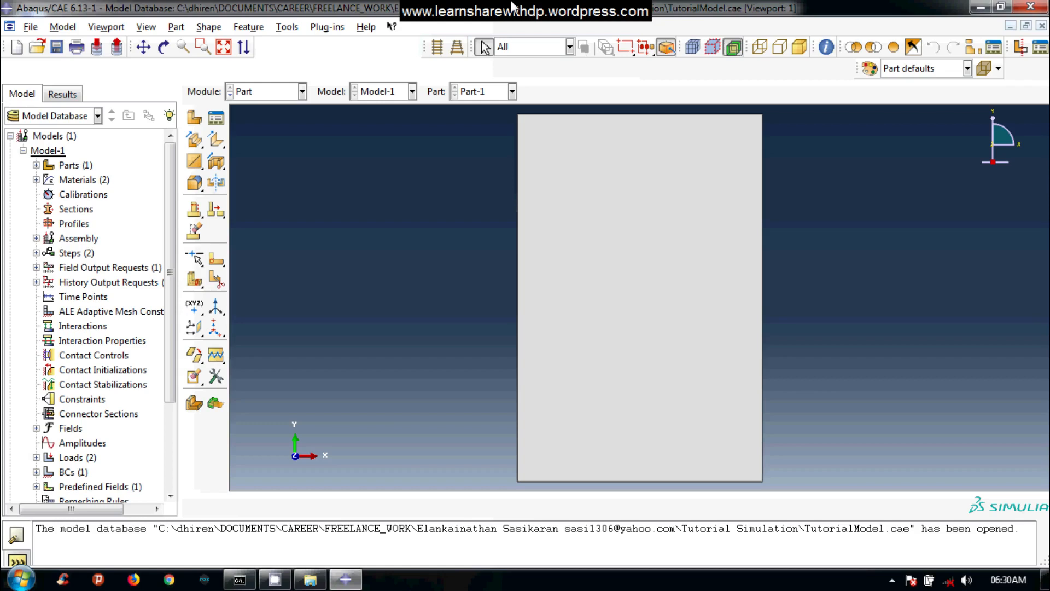
Switch Model-1 from the Part module to the Load module
click(355, 220)
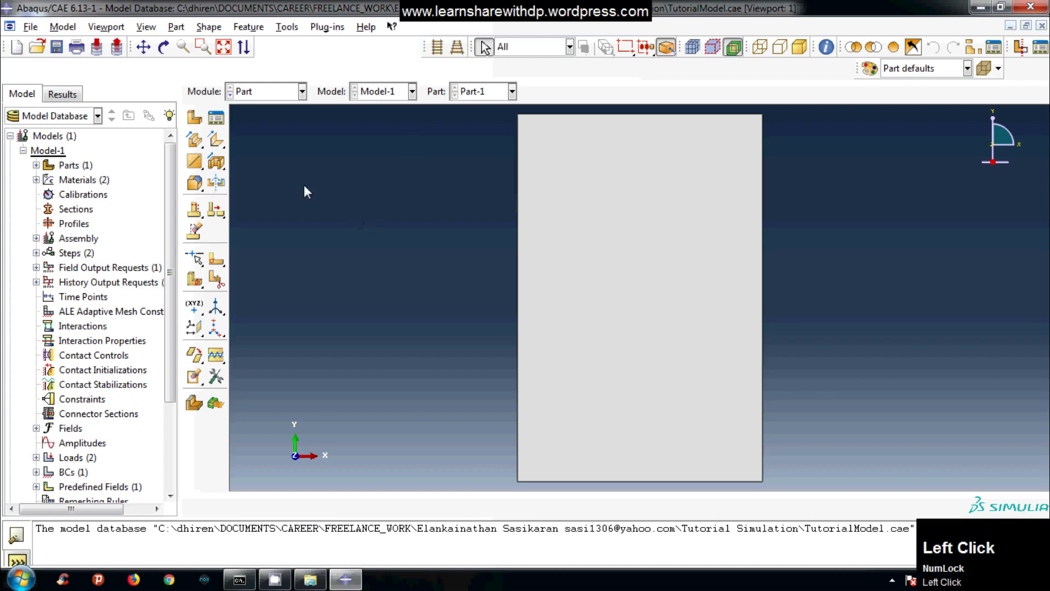
click(273, 91)
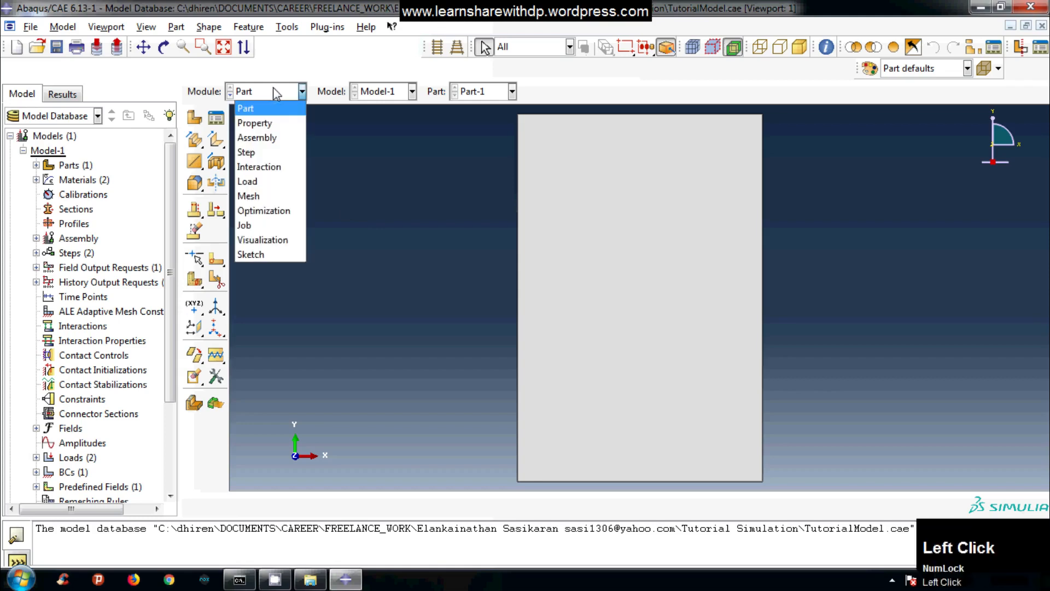
click(282, 183)
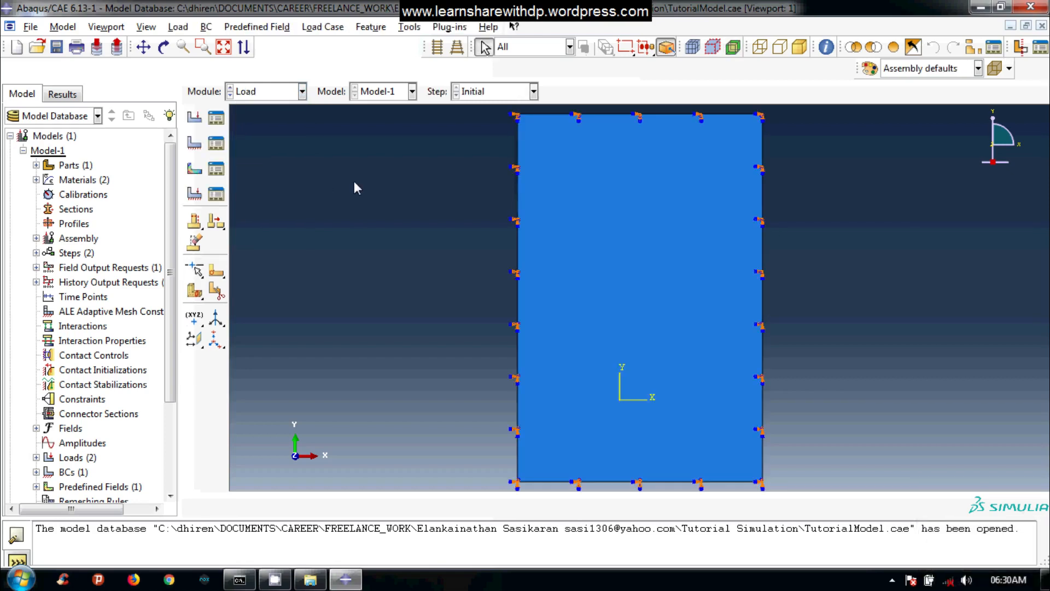
click(306, 53)
click(237, 7)
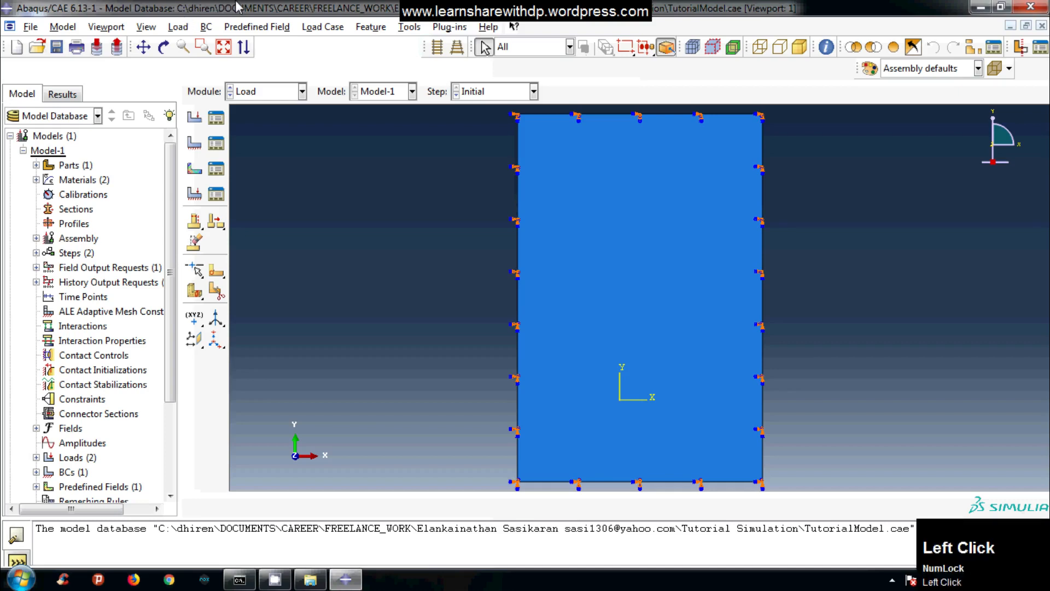
Set the second temperature point of the Temperature predefined field to 120 in the Stress Analysis step
click(259, 28)
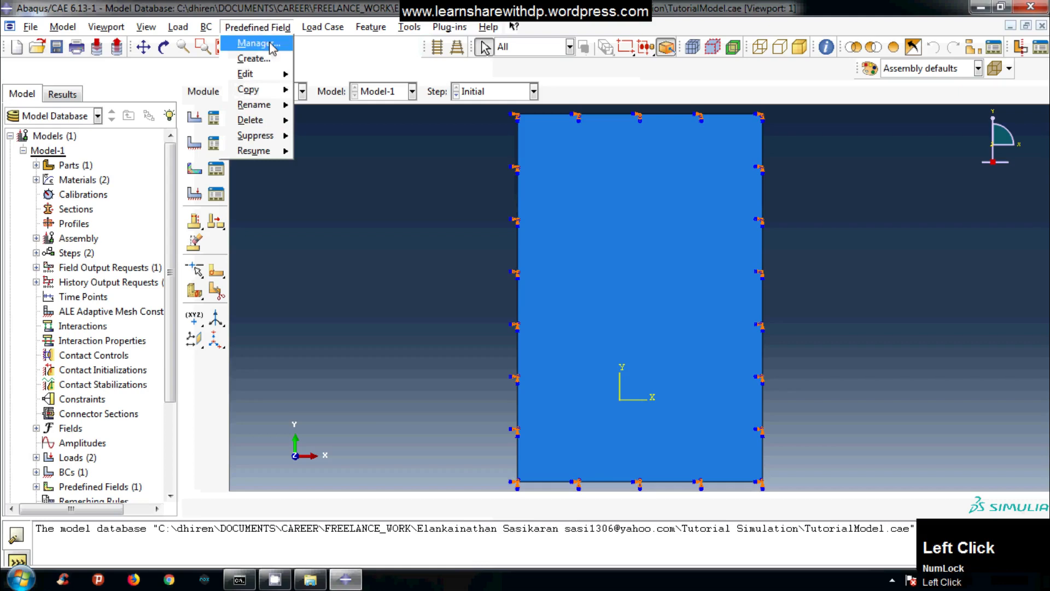
click(259, 44)
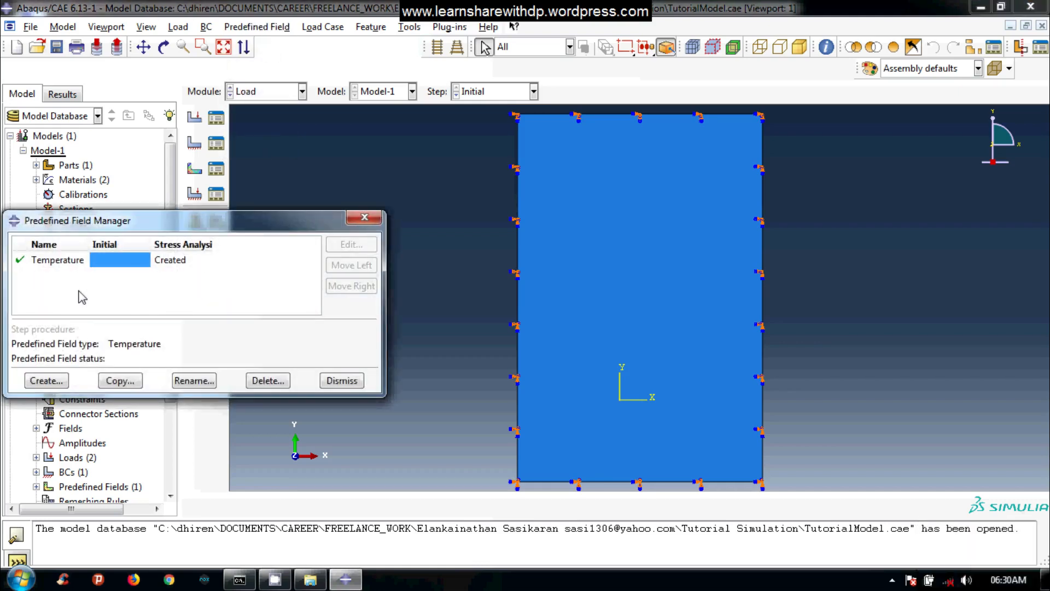
click(174, 265)
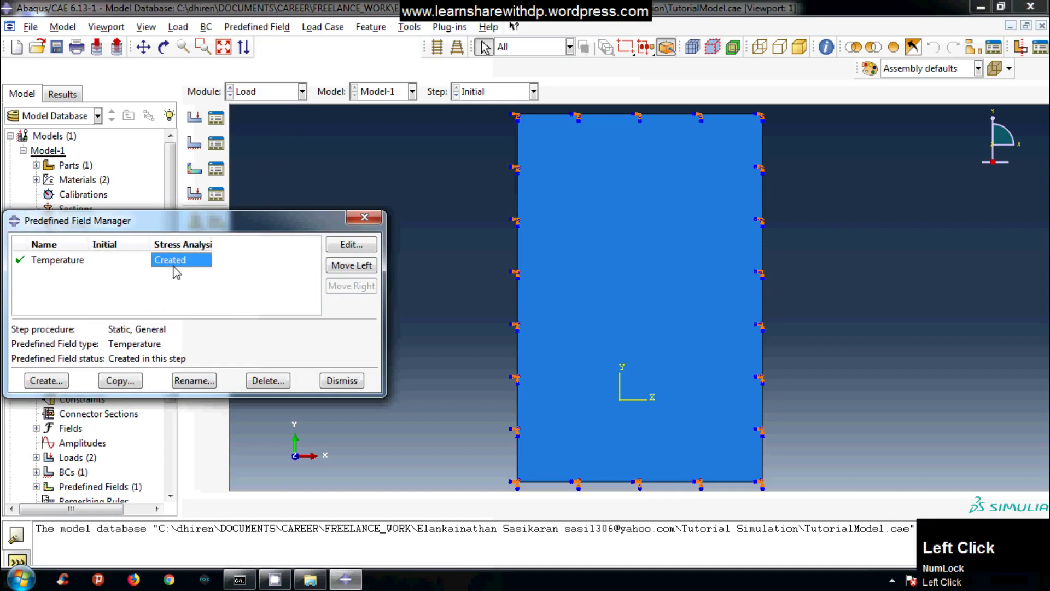
click(348, 246)
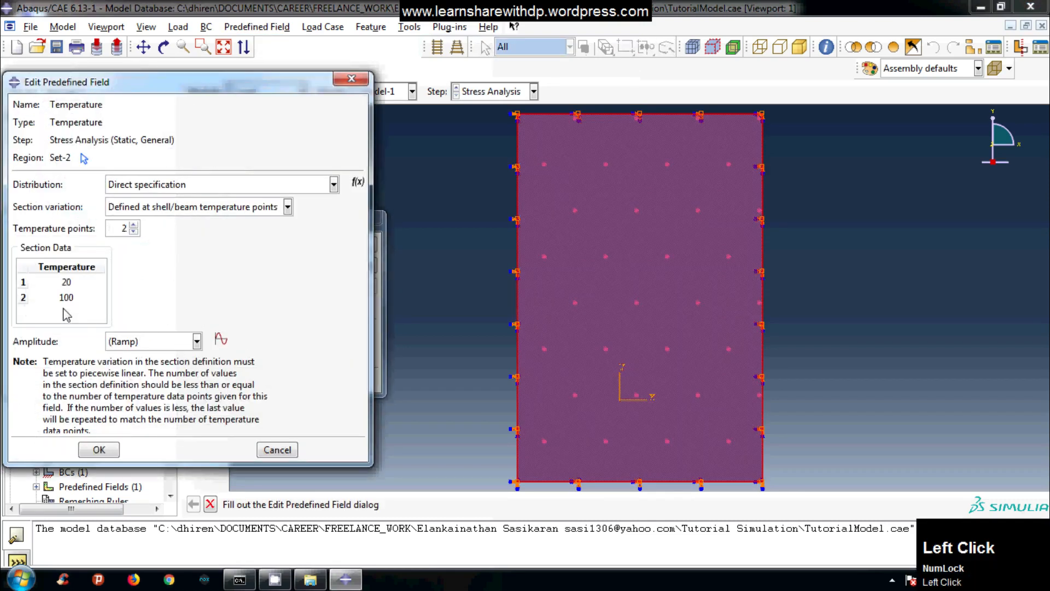
double_click(82, 298)
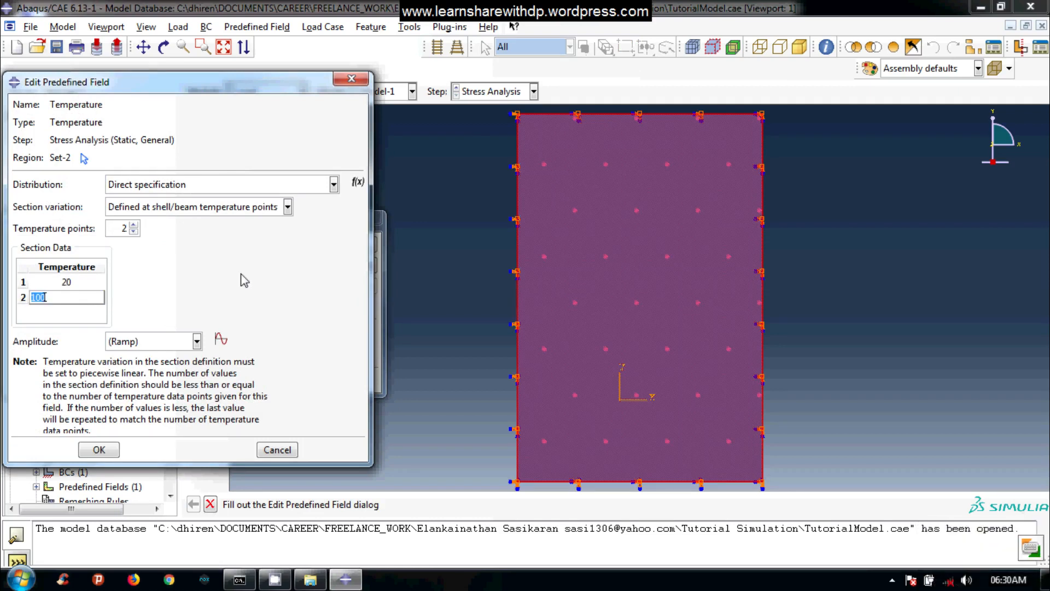
text(120)
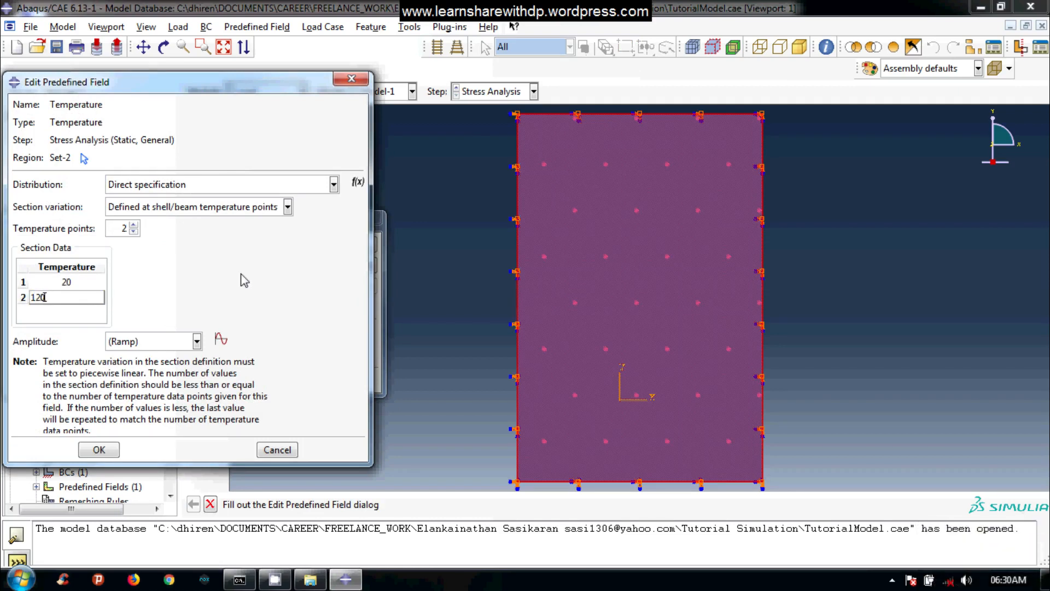
click(98, 451)
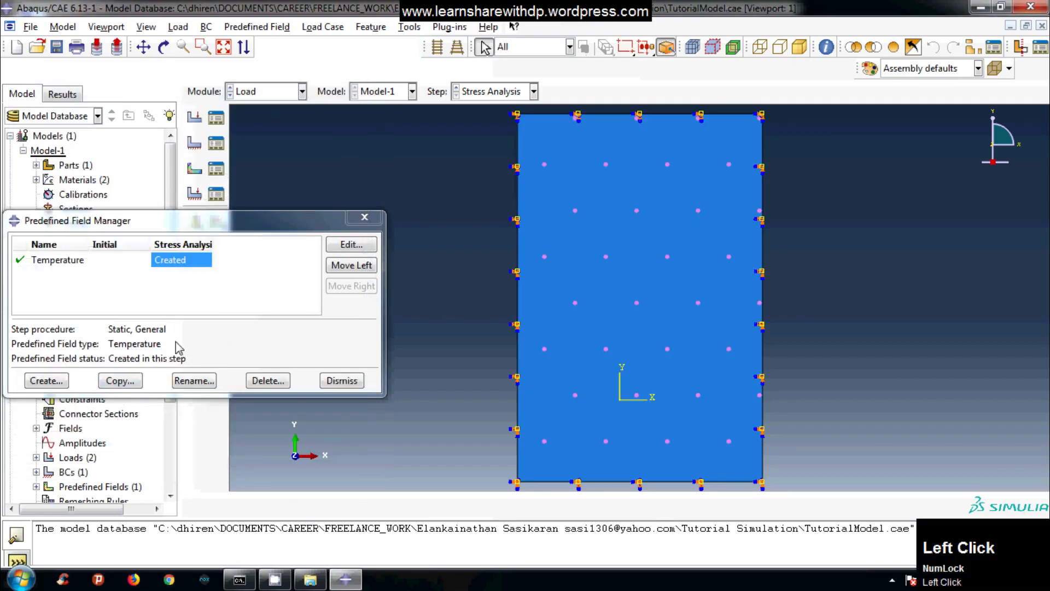
click(362, 219)
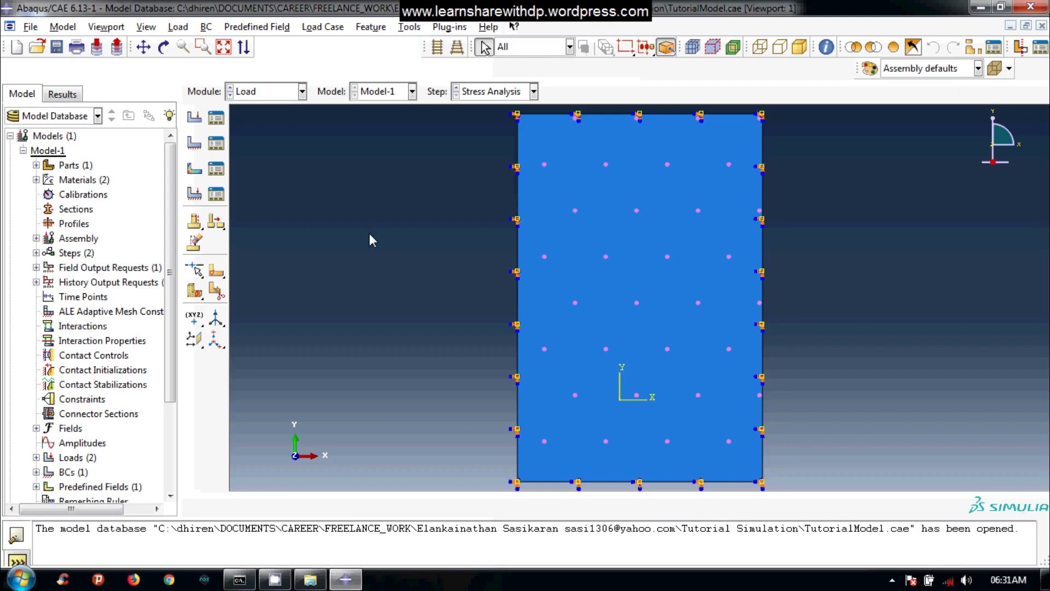
Switch to the Job module and open the Job Manager
click(275, 92)
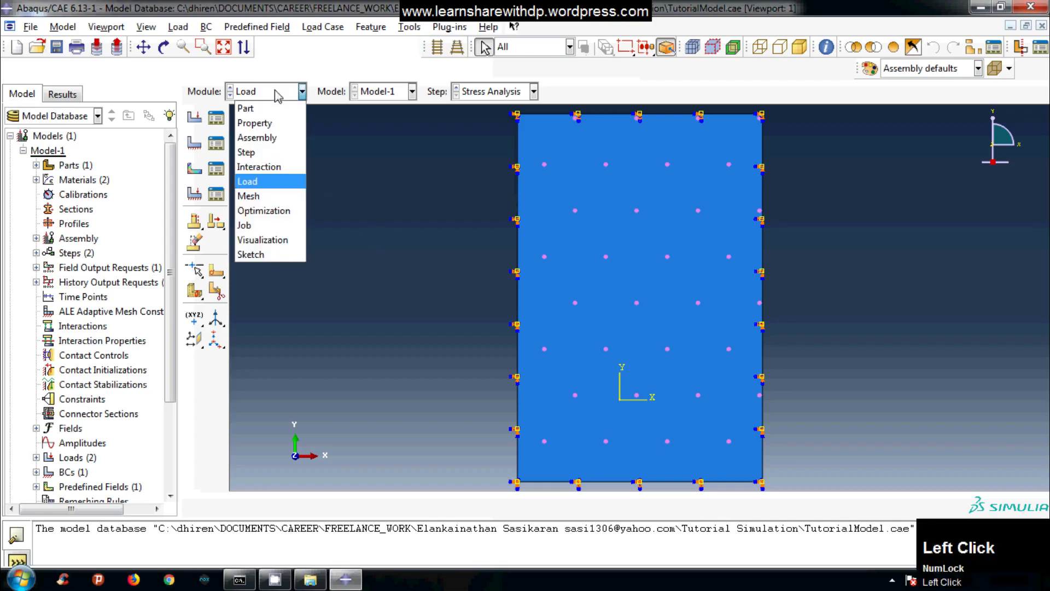
click(263, 225)
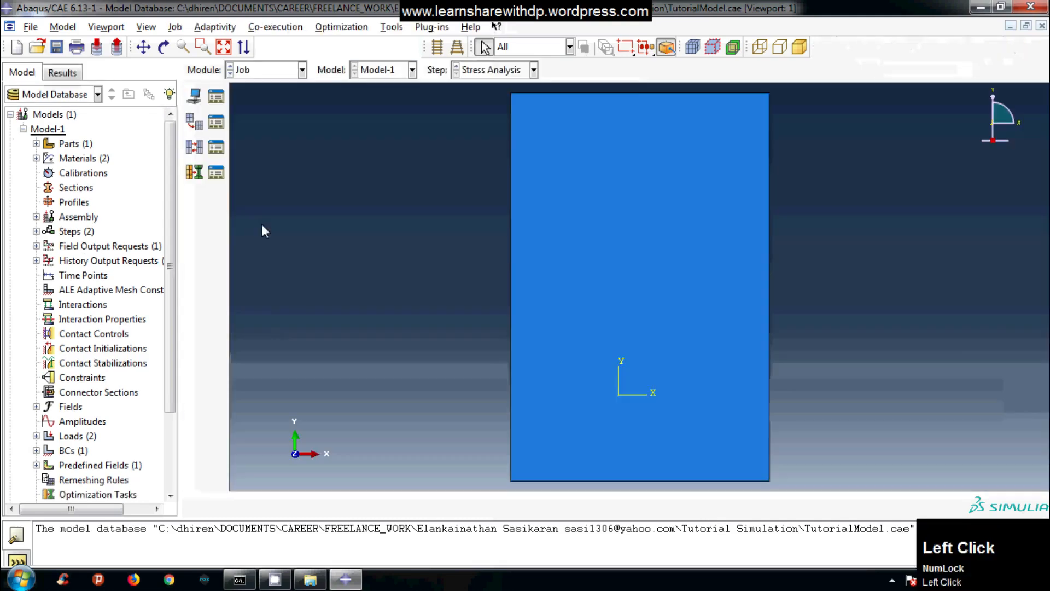
click(175, 27)
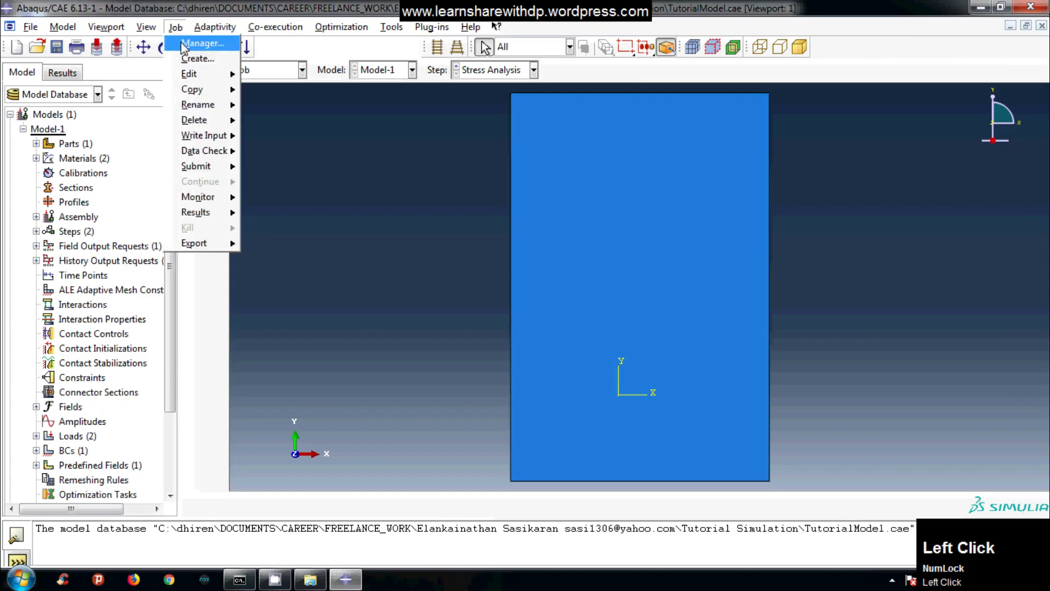
click(201, 43)
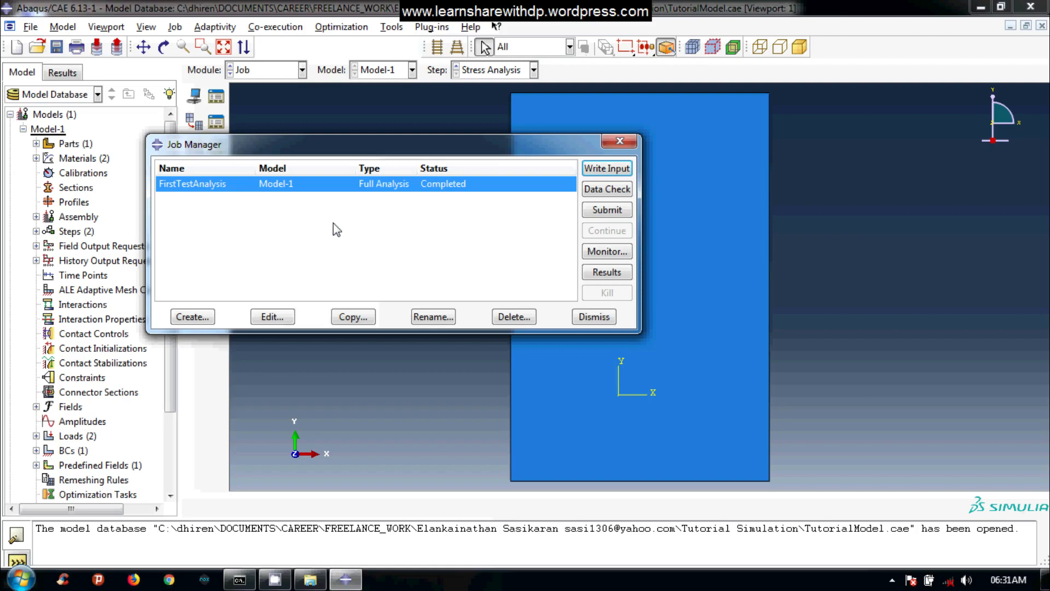
Create a full analysis job named Job_120_degree from Model-1, keeping the default submission settings
click(192, 318)
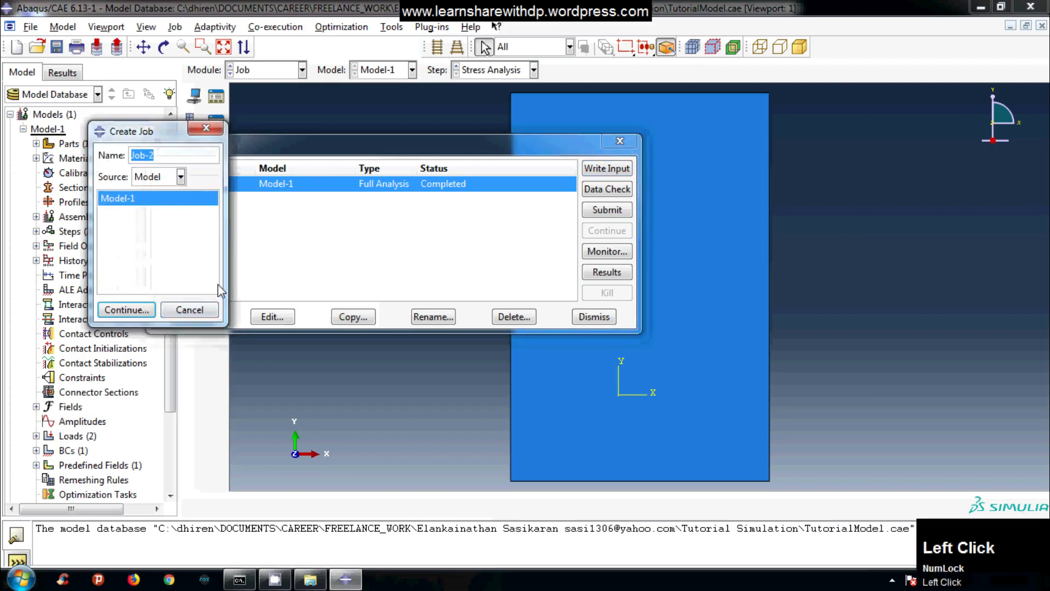
click(187, 156)
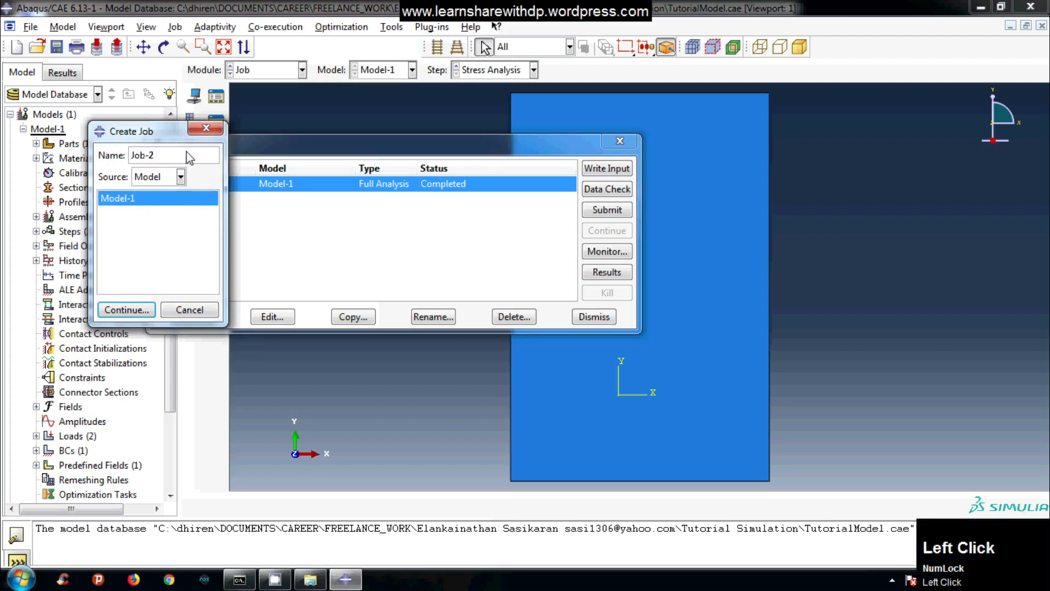
key(BackSpace)
text(_)
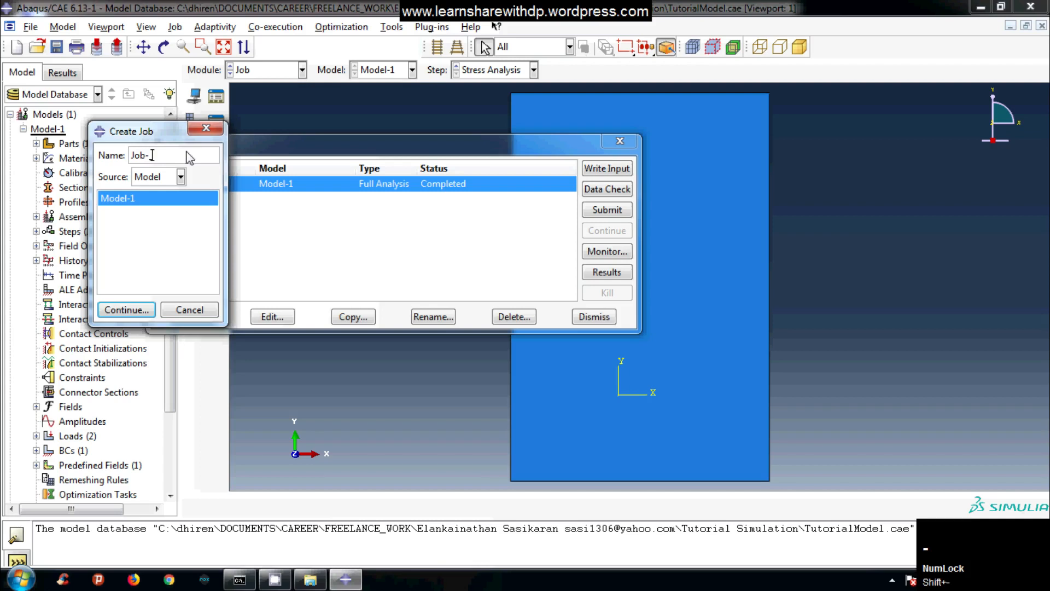
key(BackSpace)
key(BackSpace)
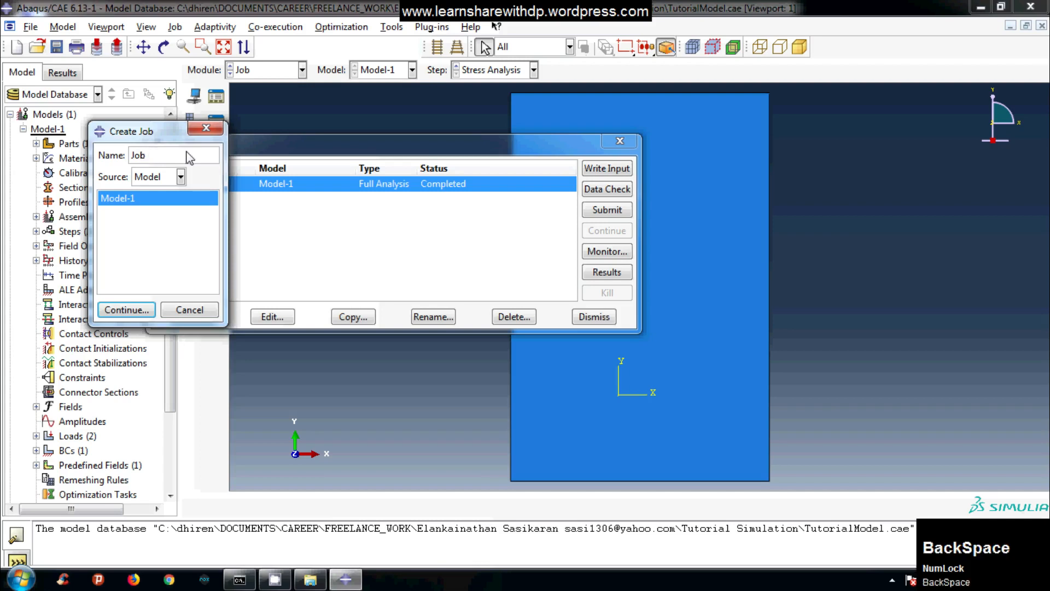
text(_120)
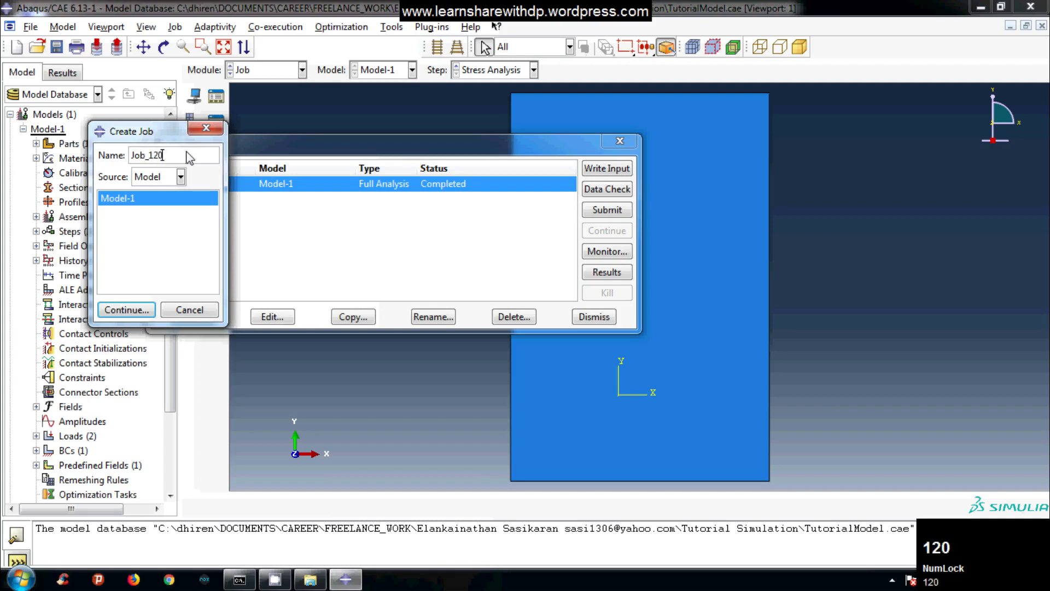
text(_degree)
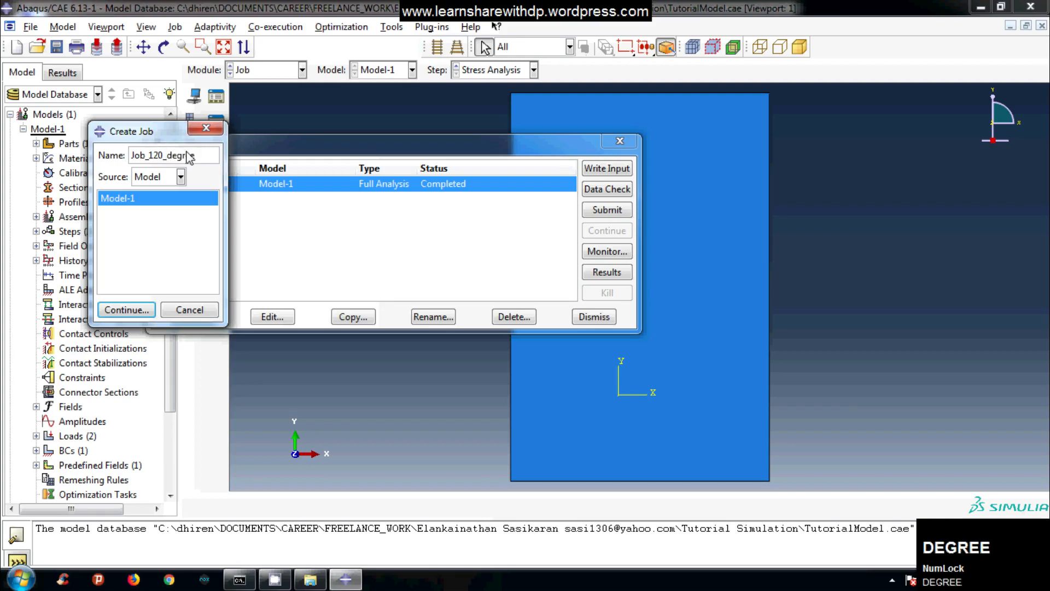
click(151, 307)
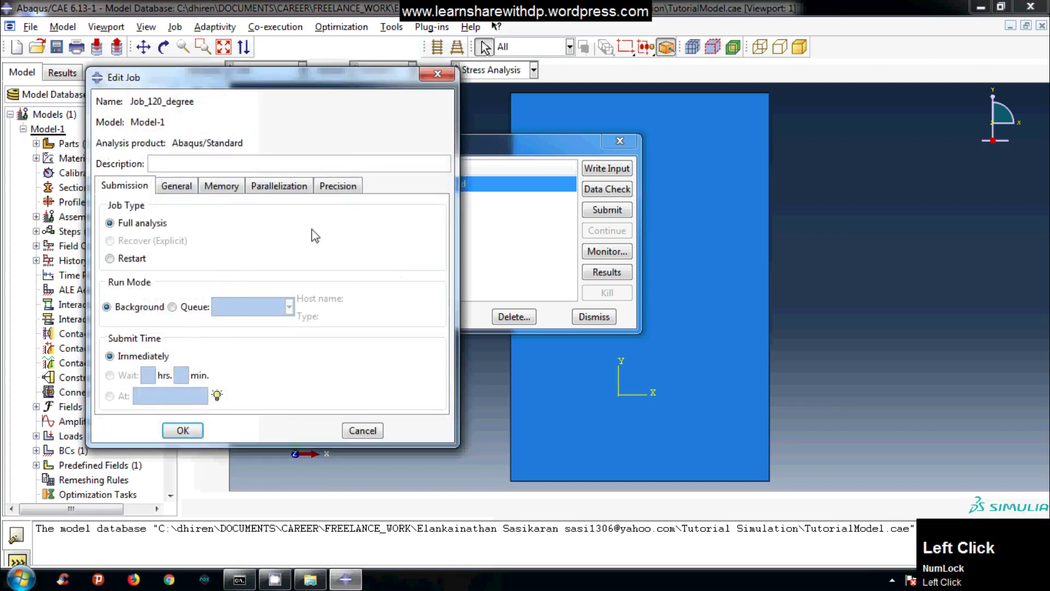
click(185, 430)
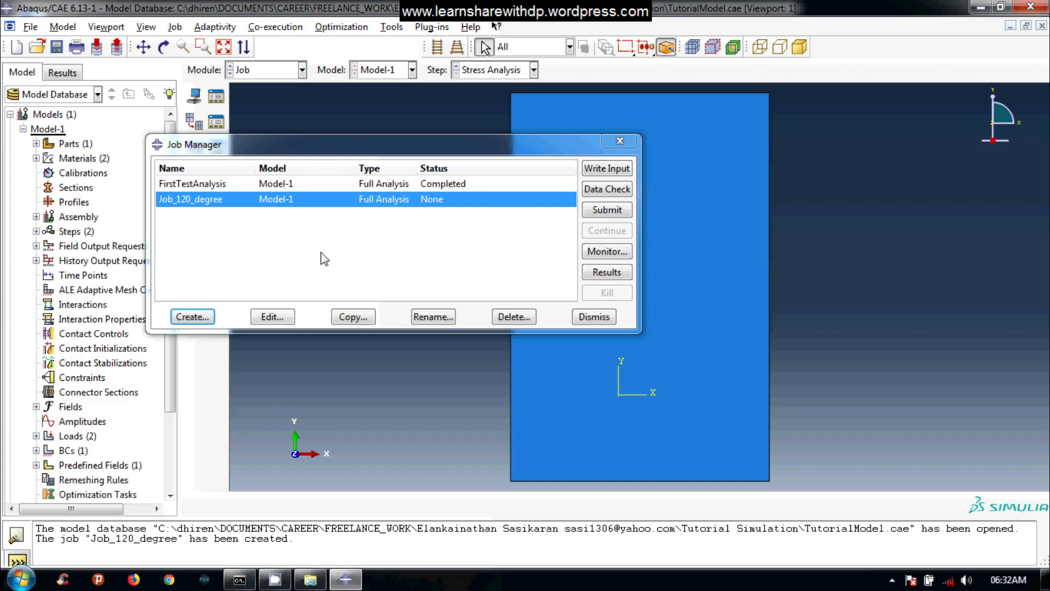
Compare the model, type and status of the FirstTestAnalysis and Job_120_degree jobs in the Job Manager
click(294, 186)
click(294, 187)
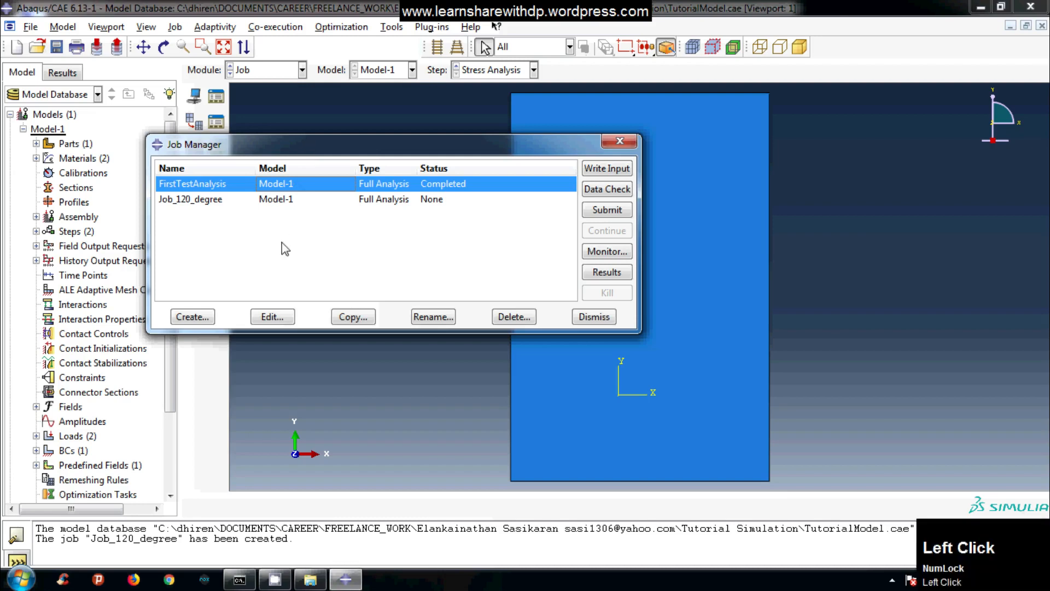
click(277, 201)
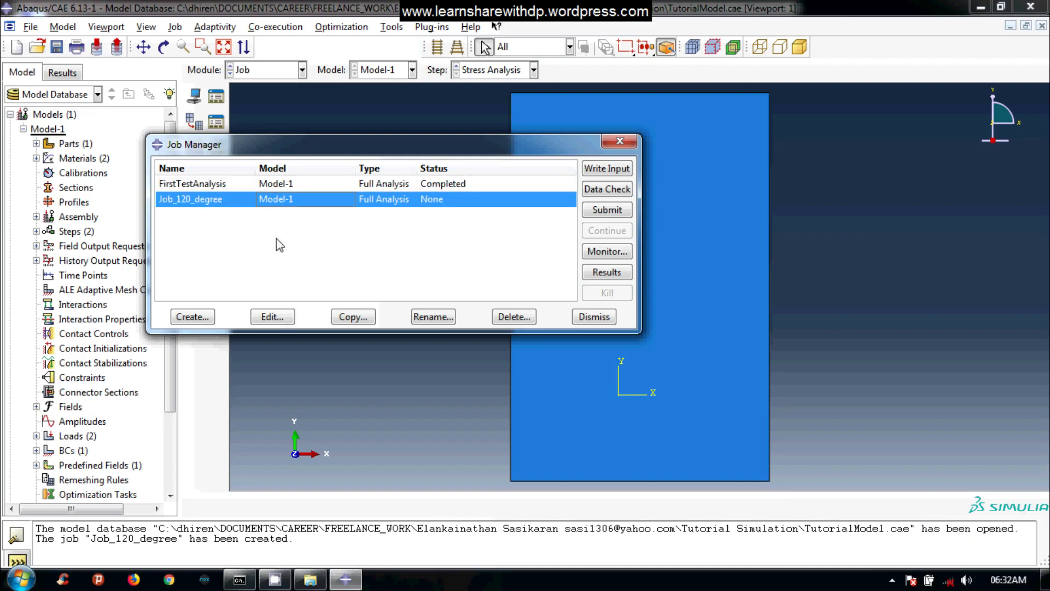
click(286, 185)
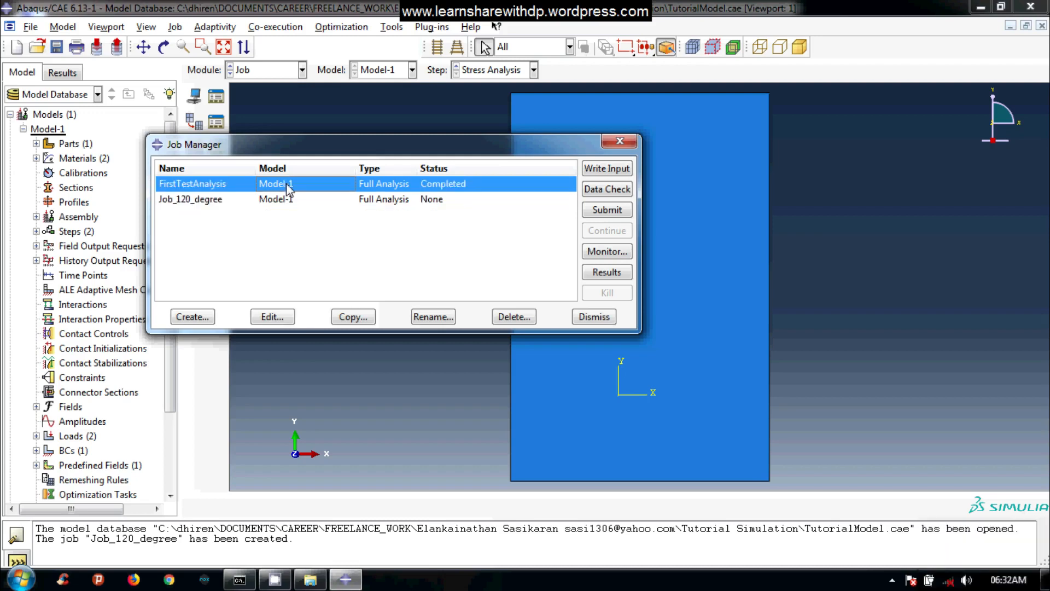
click(290, 201)
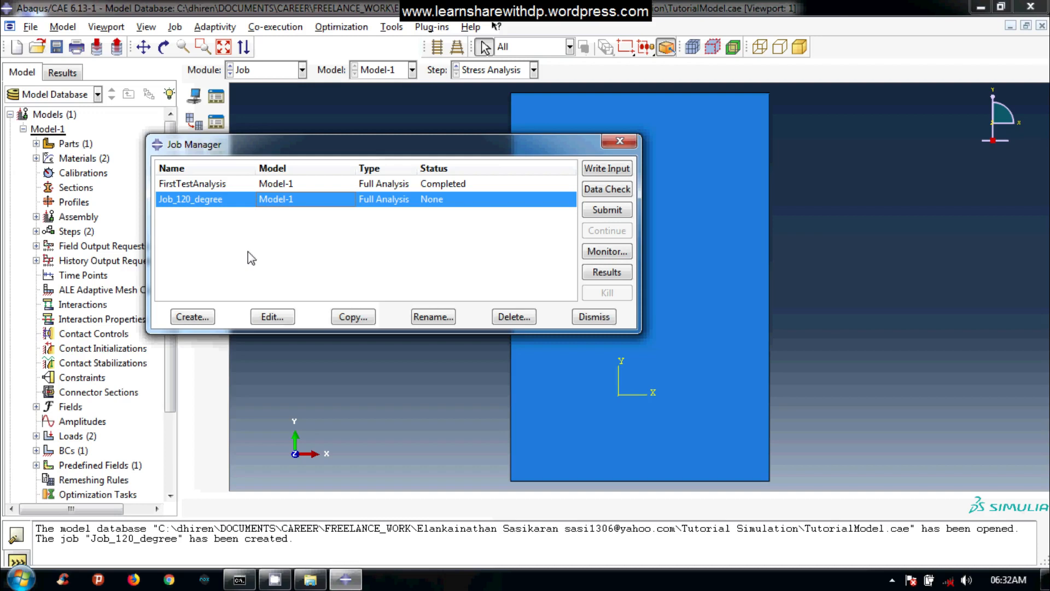
click(193, 317)
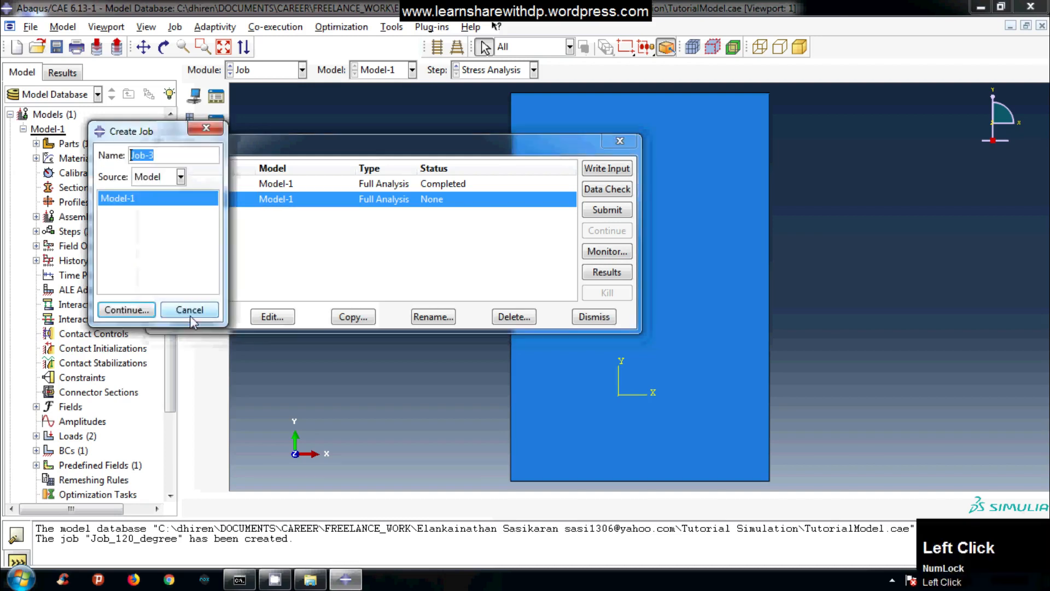
click(208, 127)
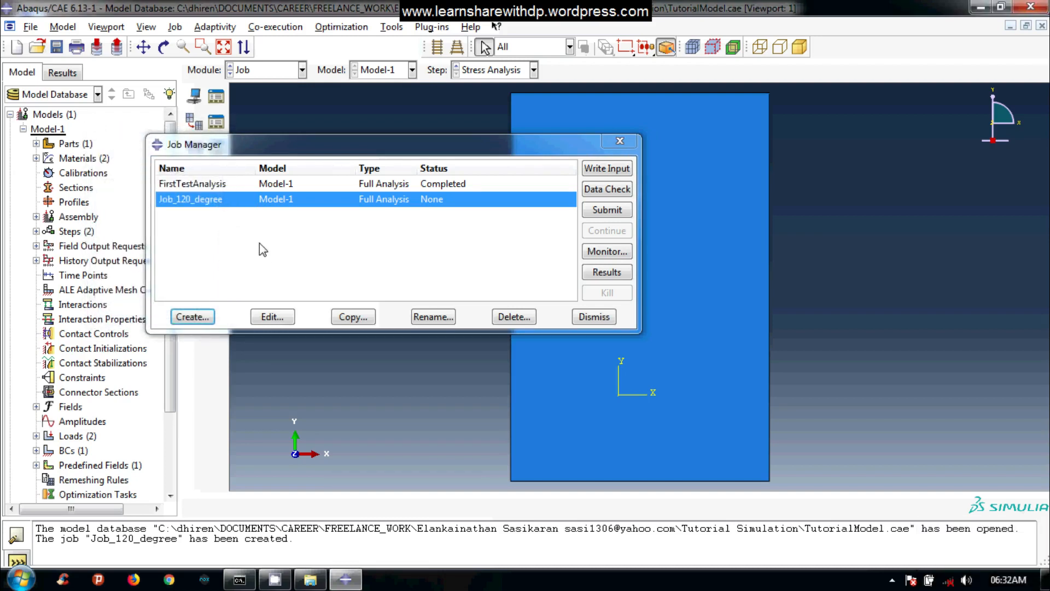
click(236, 184)
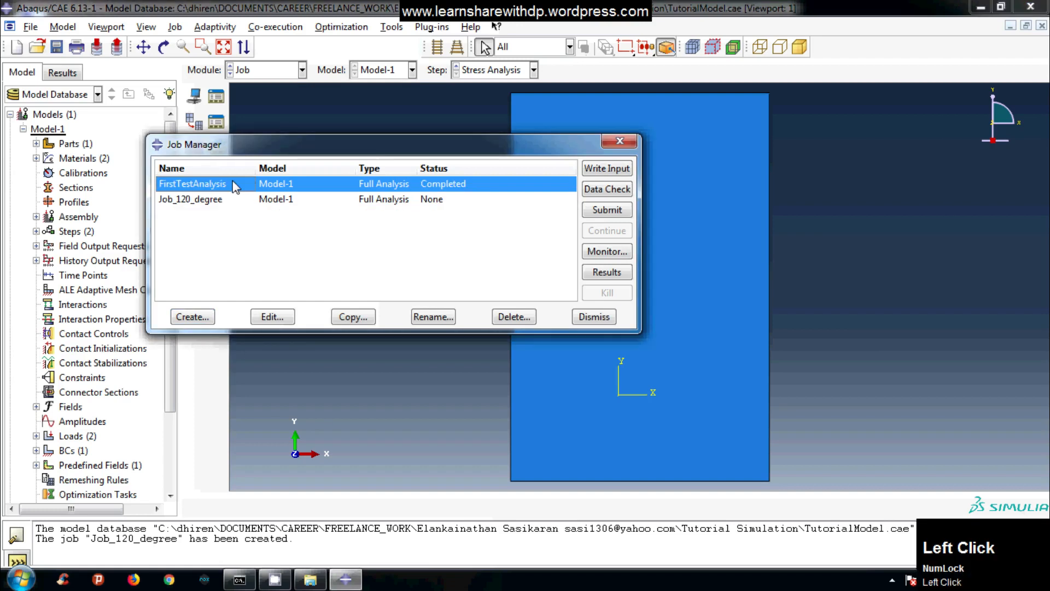
click(213, 201)
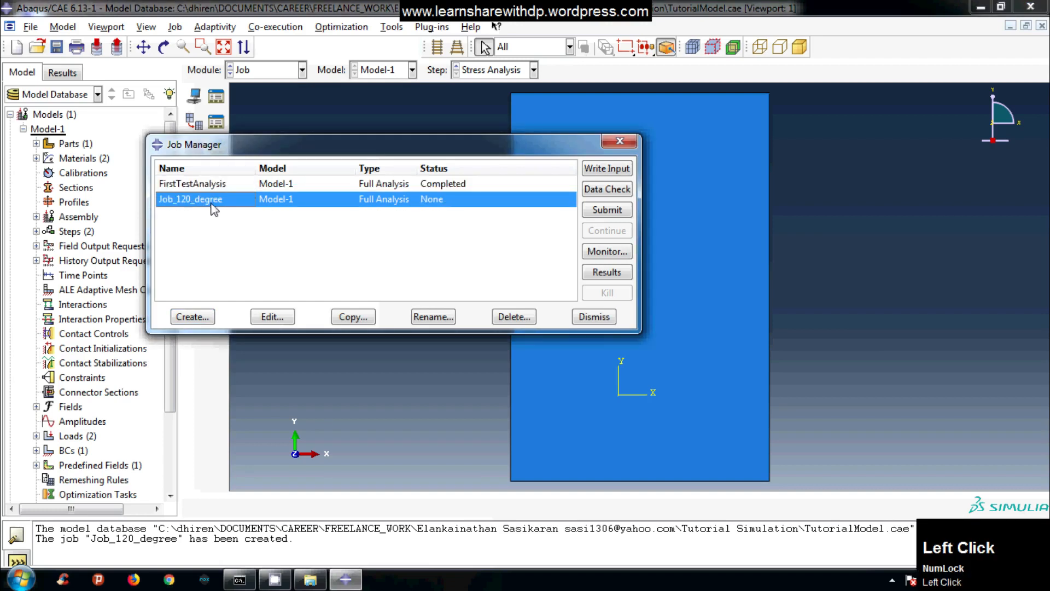
click(216, 230)
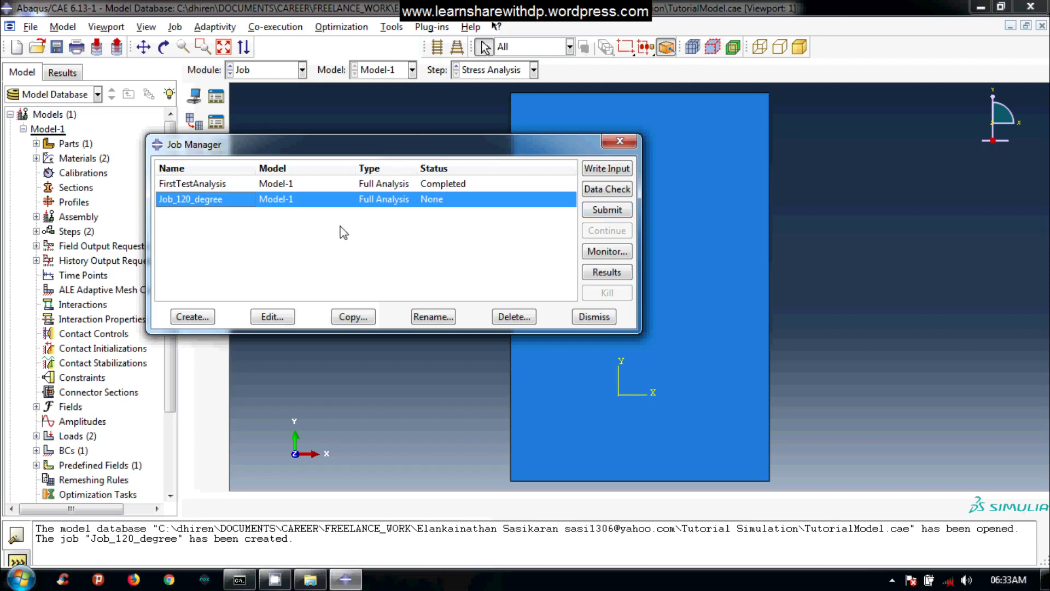
click(385, 183)
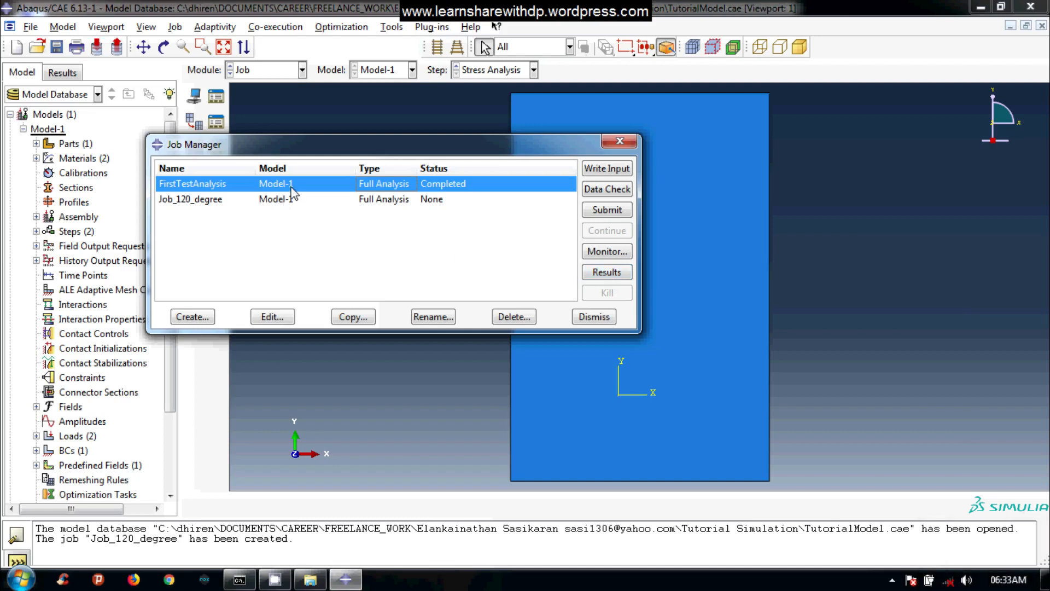
click(286, 225)
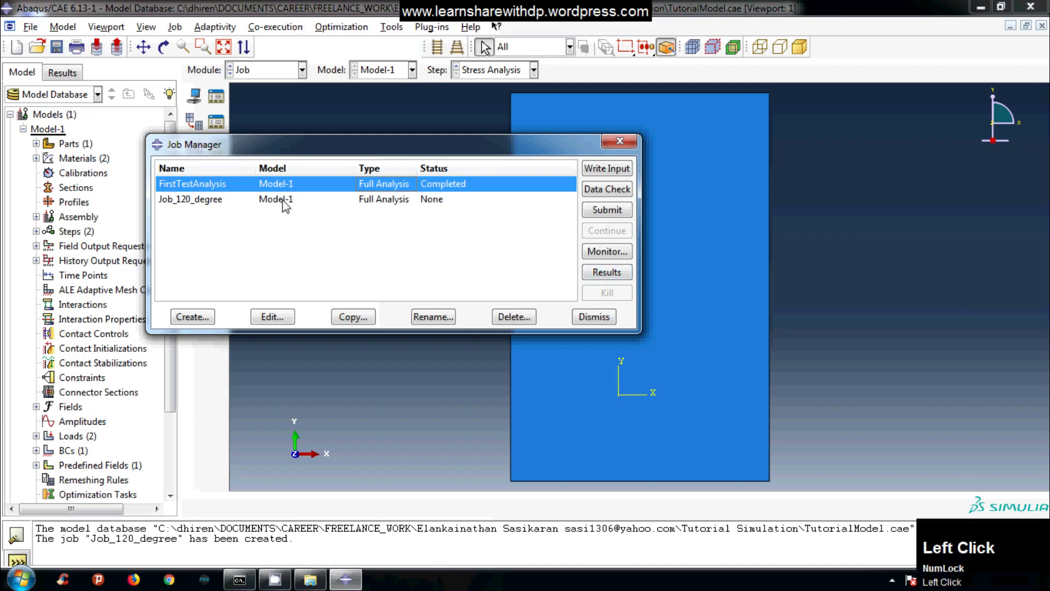
Close the Job Manager and switch to the Mesh module
click(284, 200)
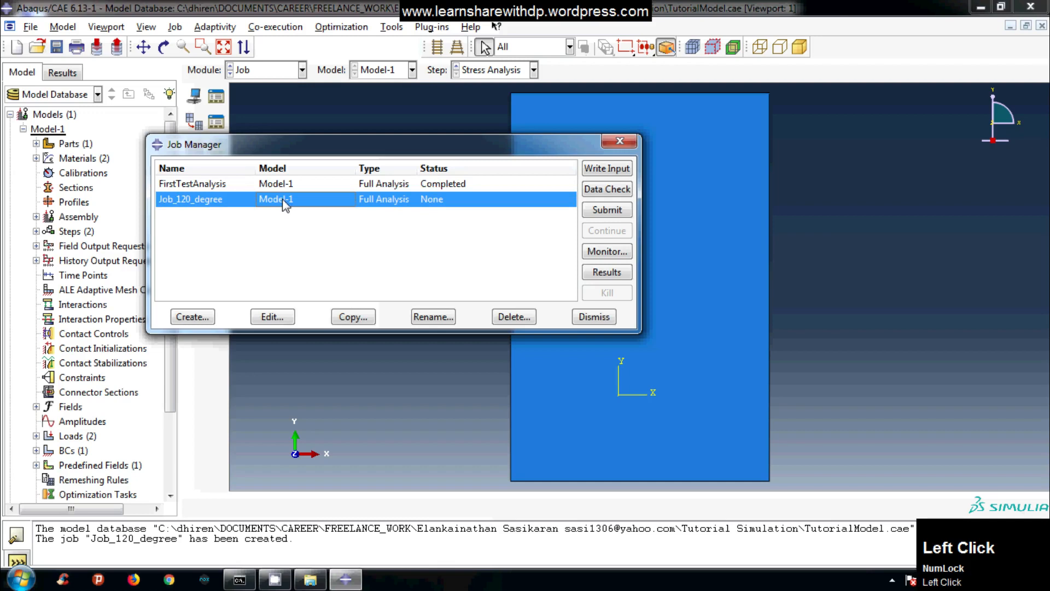
click(607, 273)
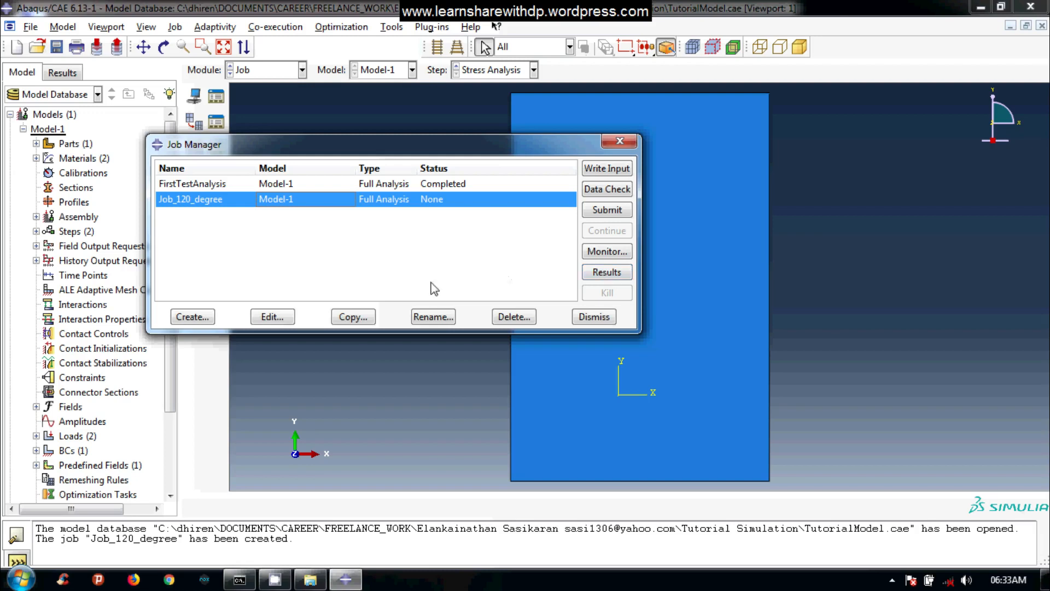
click(618, 143)
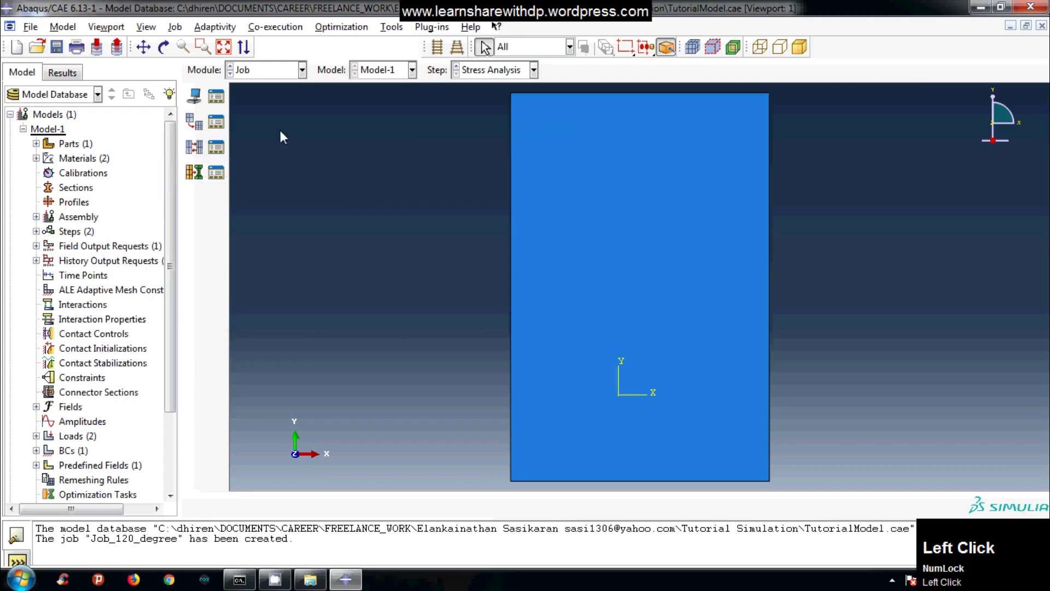
click(269, 72)
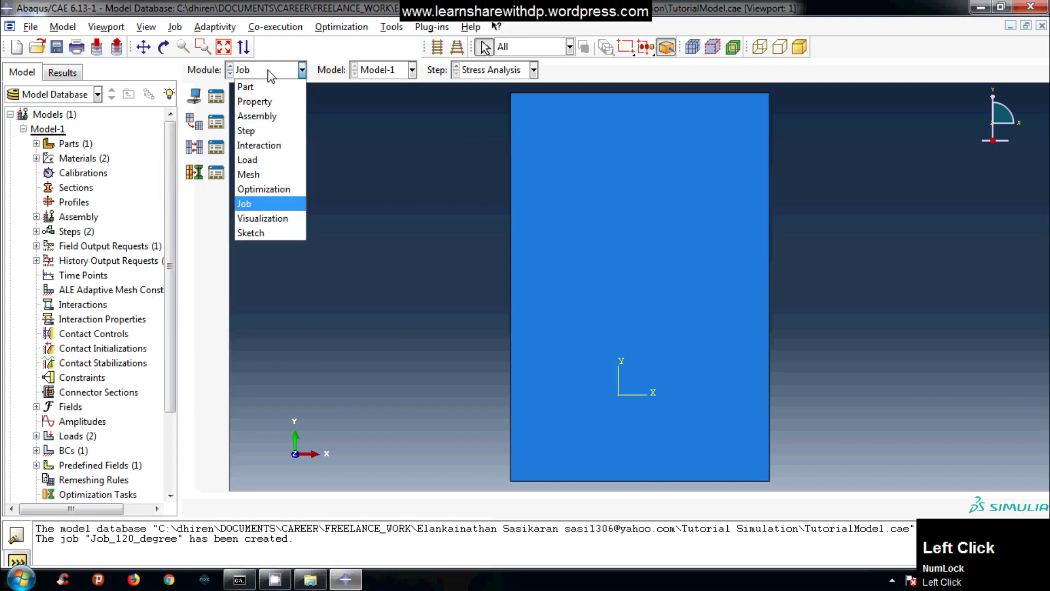
click(277, 173)
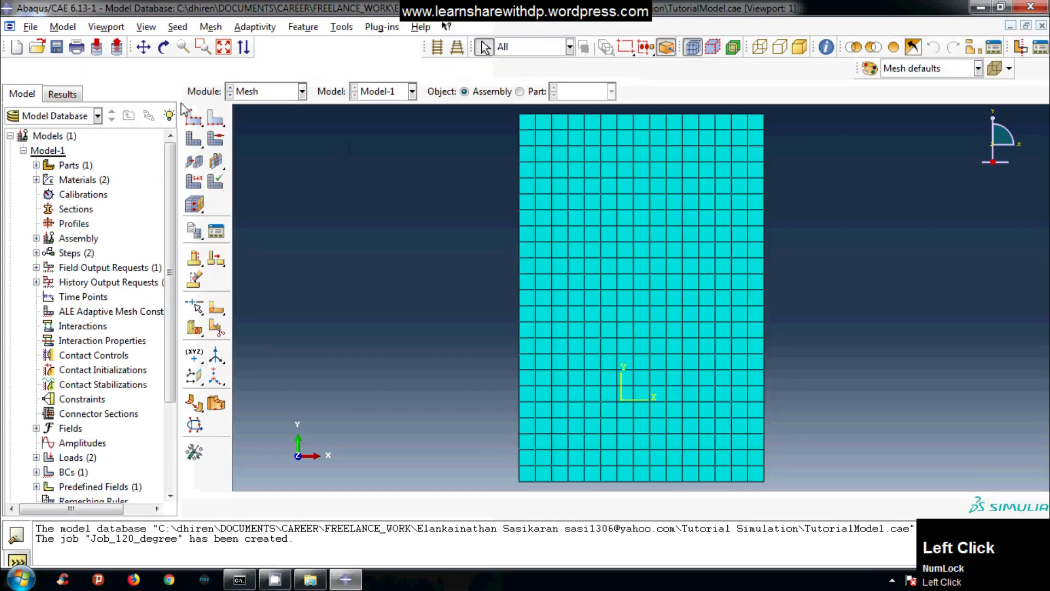
click(328, 59)
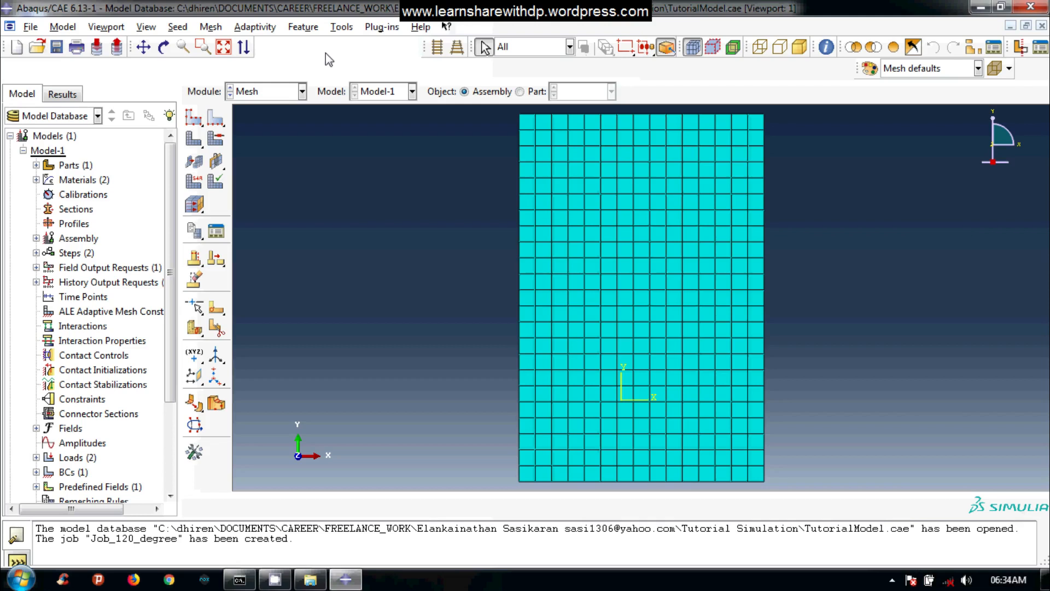
click(341, 163)
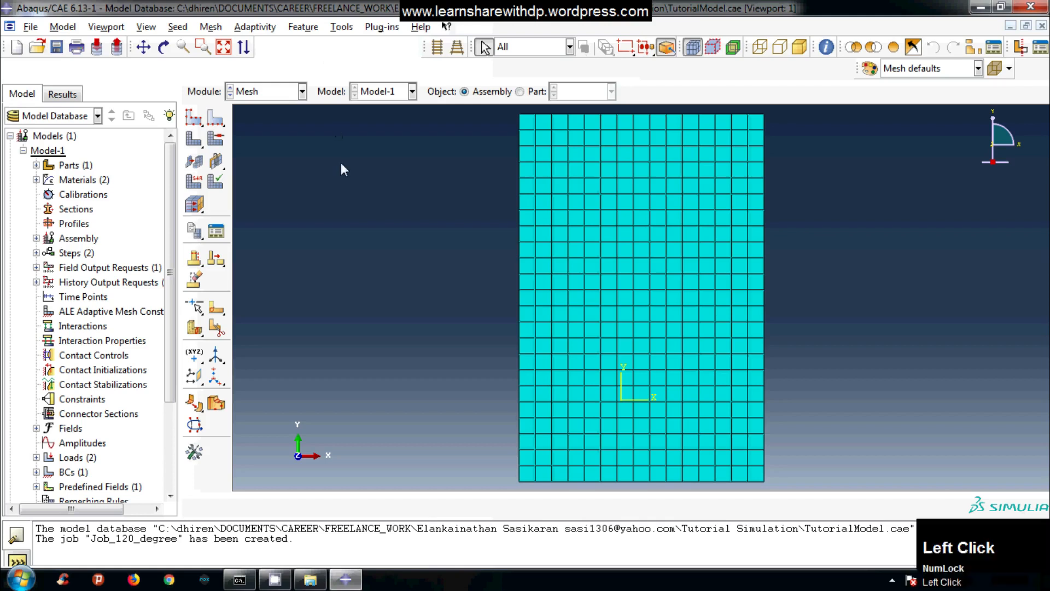
Set the part instance's approximate global seed size to 0.2, deleting the mesh invalidated by the seeding change
click(177, 28)
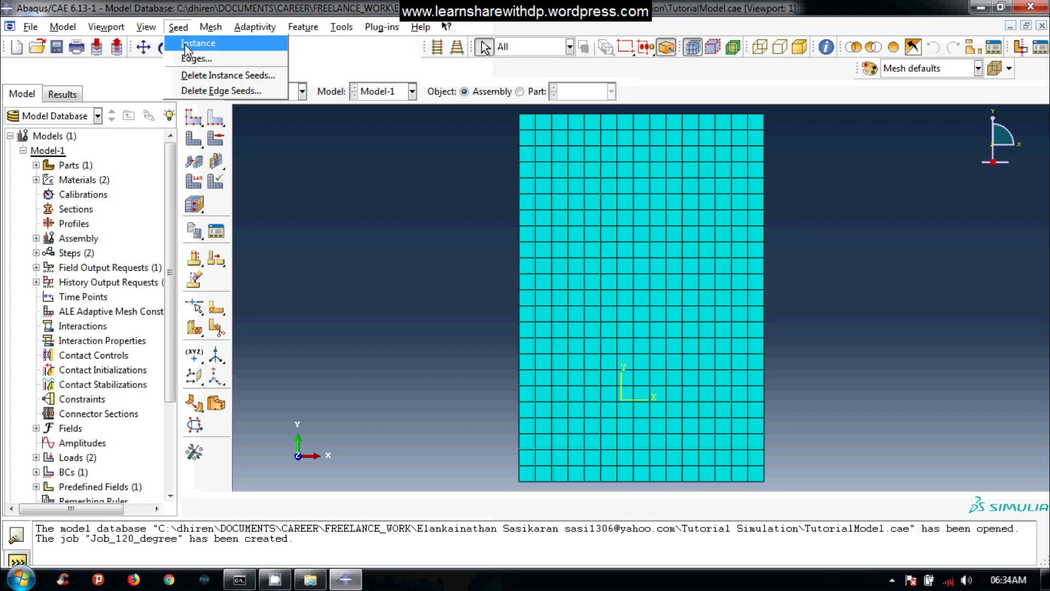
click(186, 45)
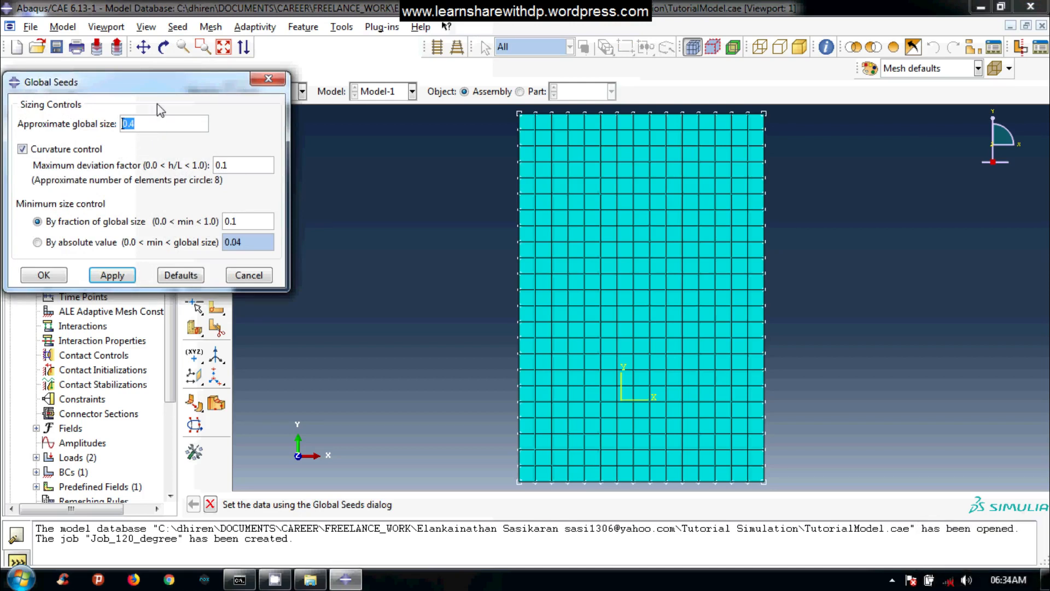
click(159, 123)
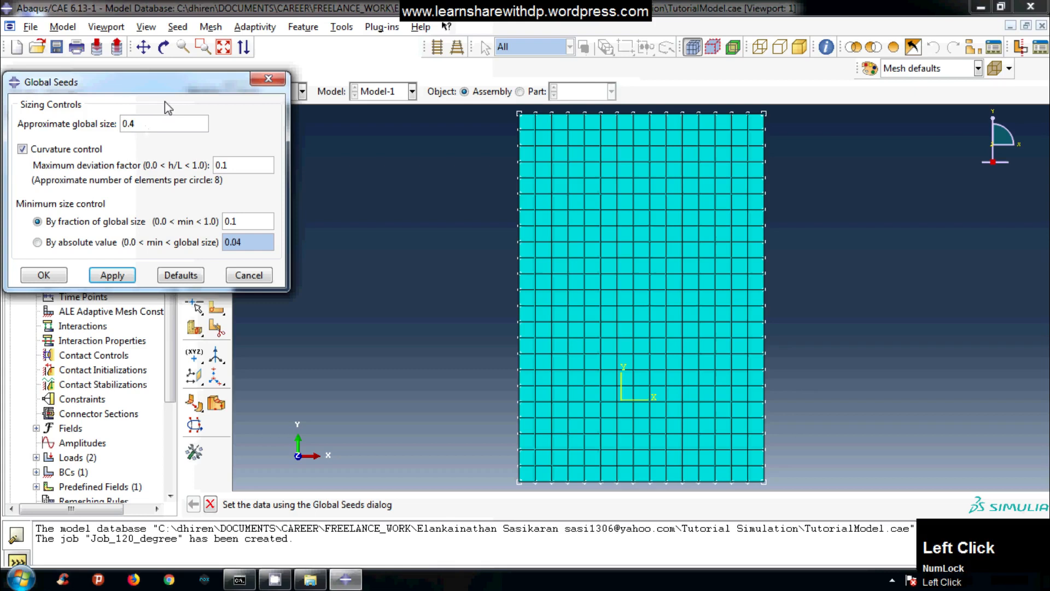
key(BackSpace)
key(BackSpace)
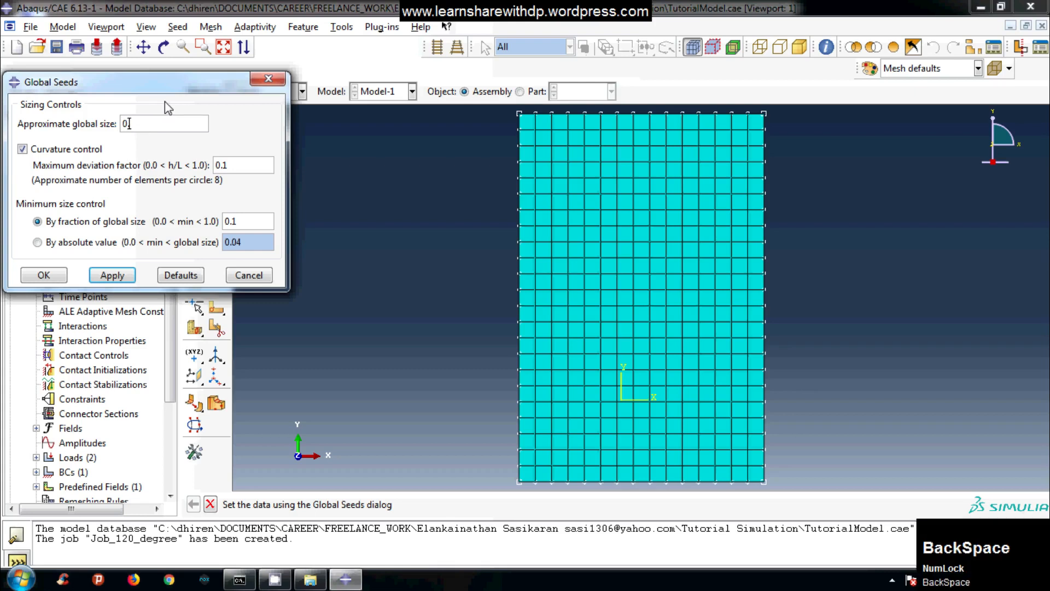
text(.2)
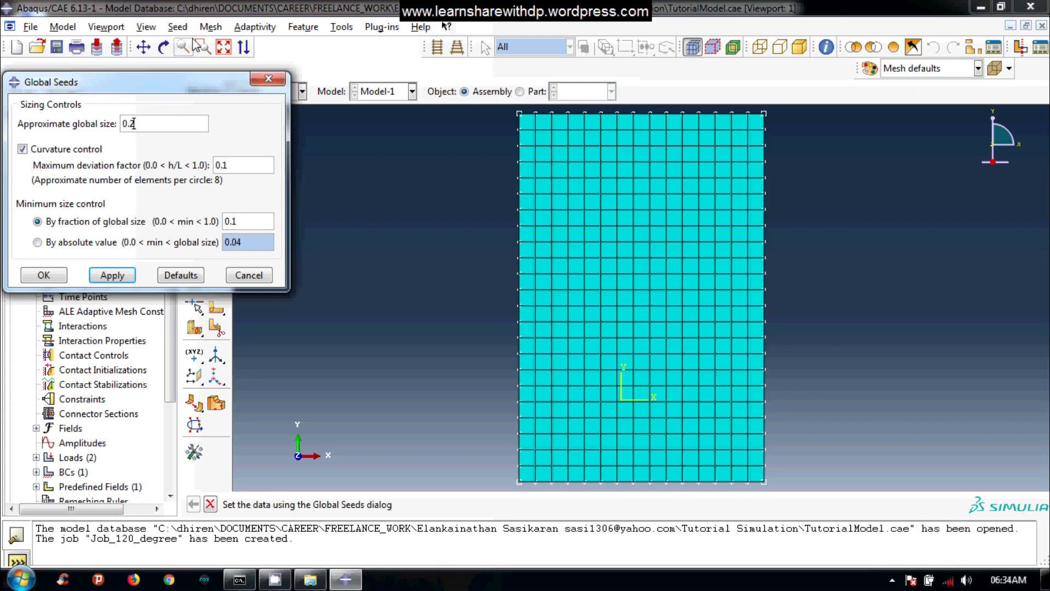
click(109, 276)
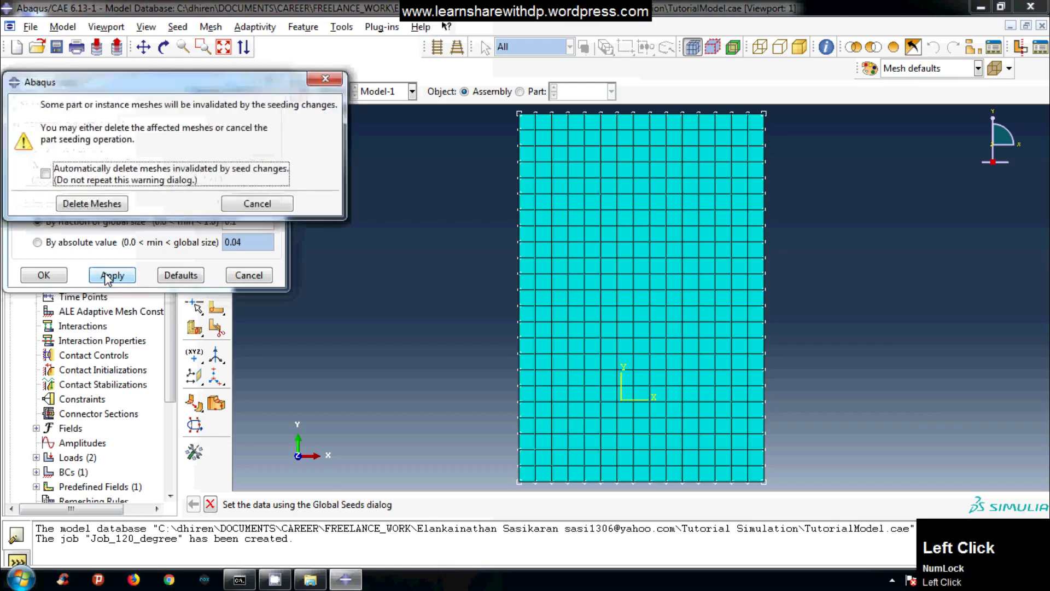
click(90, 208)
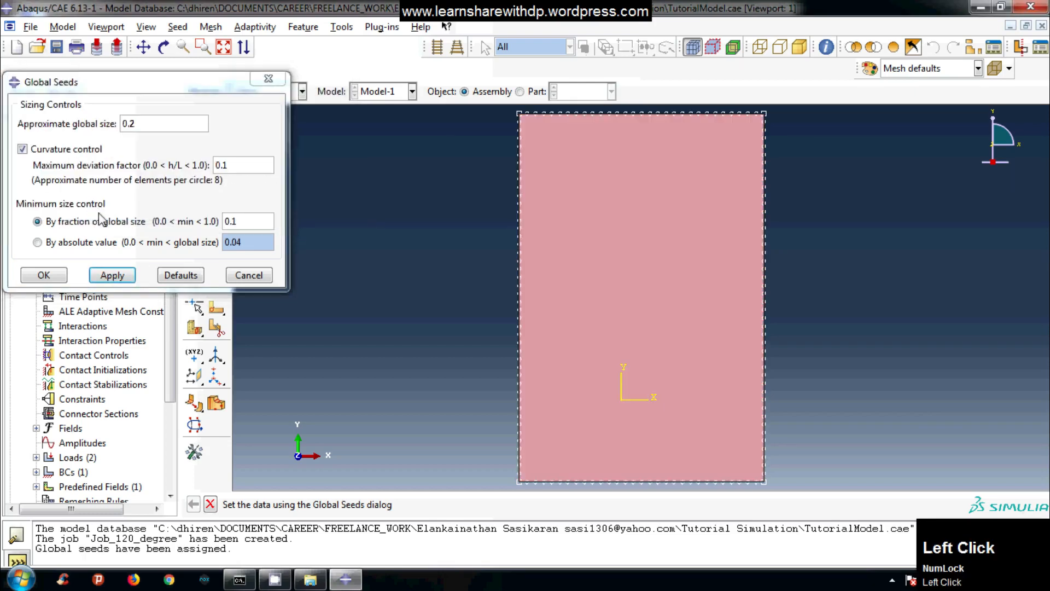
click(45, 276)
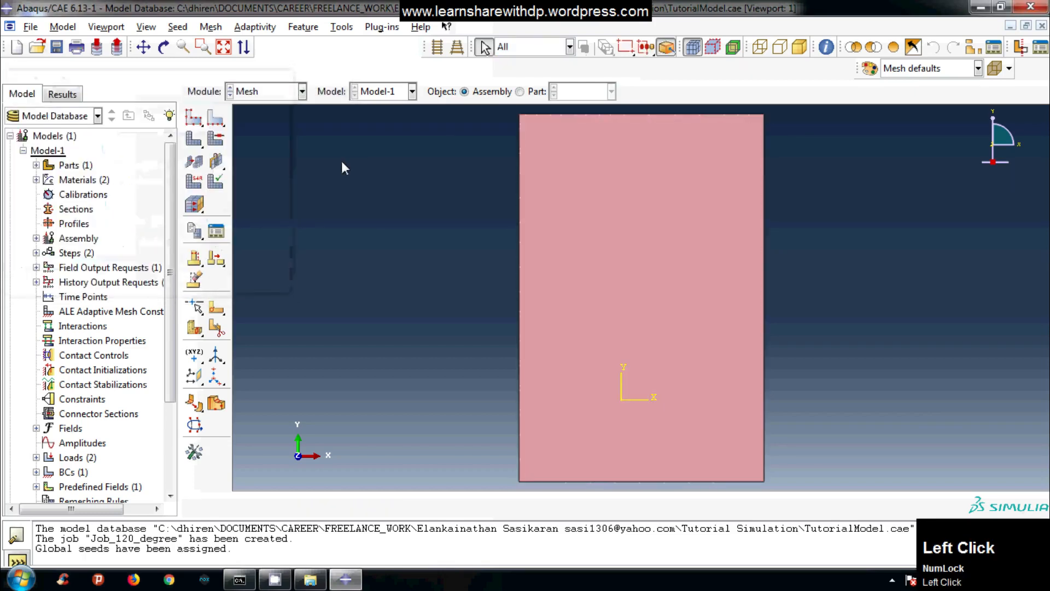
Mesh the plate's part instance with the new global seeds
click(211, 27)
click(225, 106)
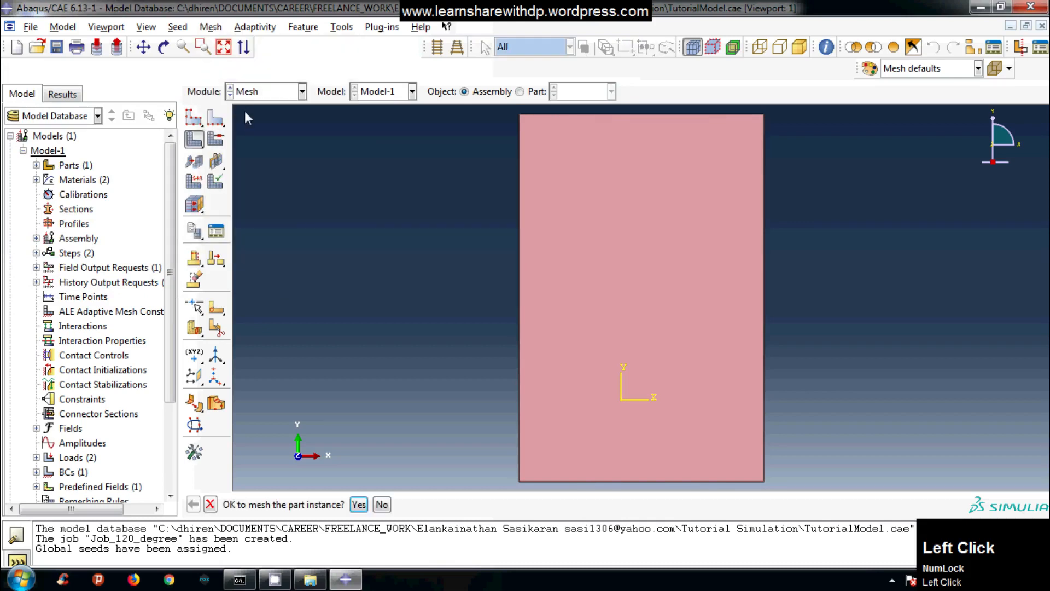
click(359, 504)
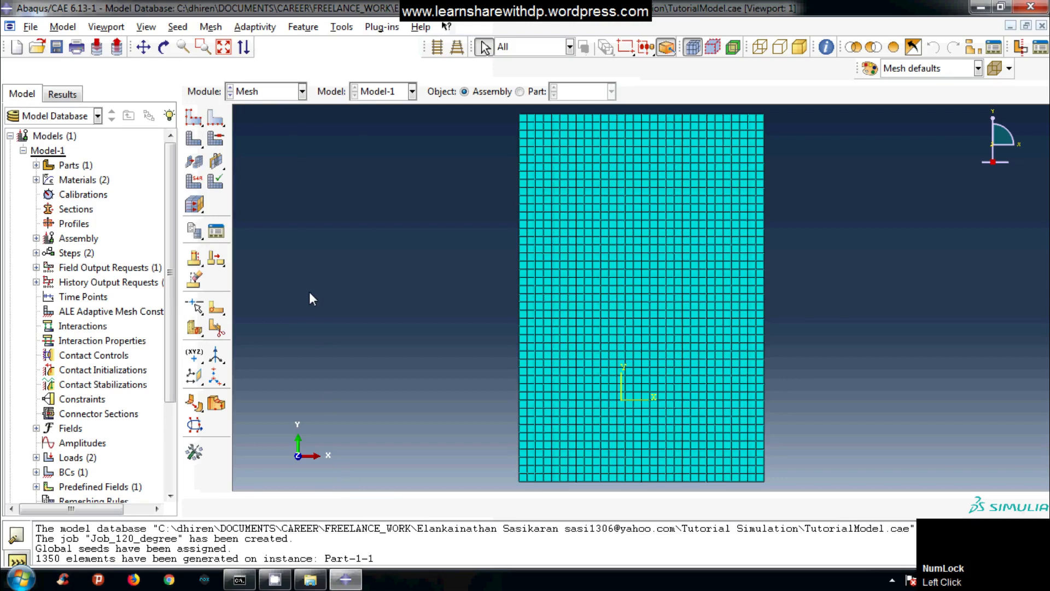
Return to the Job module and open the Job Manager
click(281, 93)
click(280, 221)
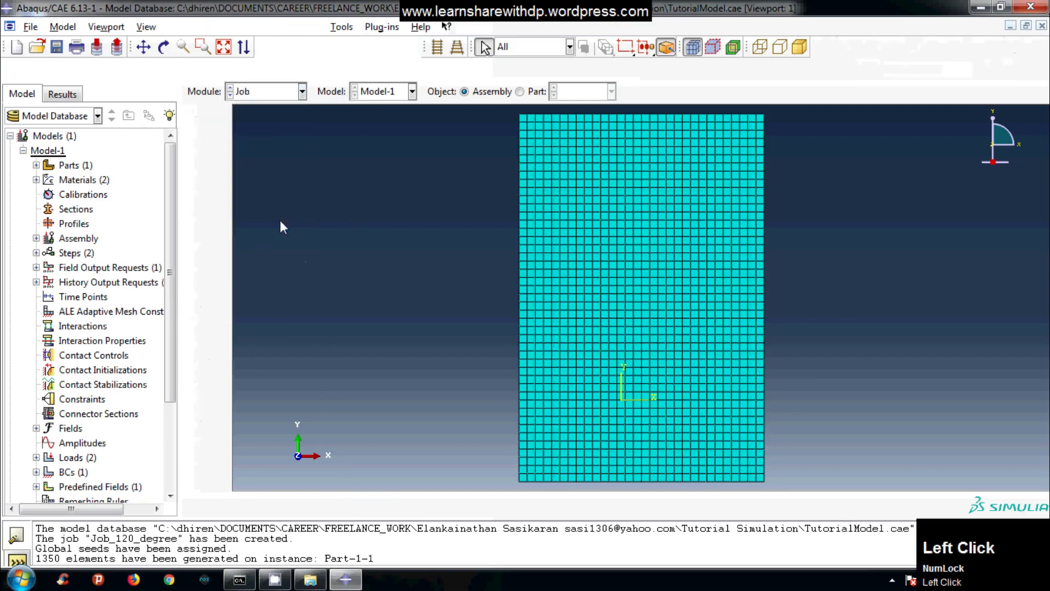
click(175, 28)
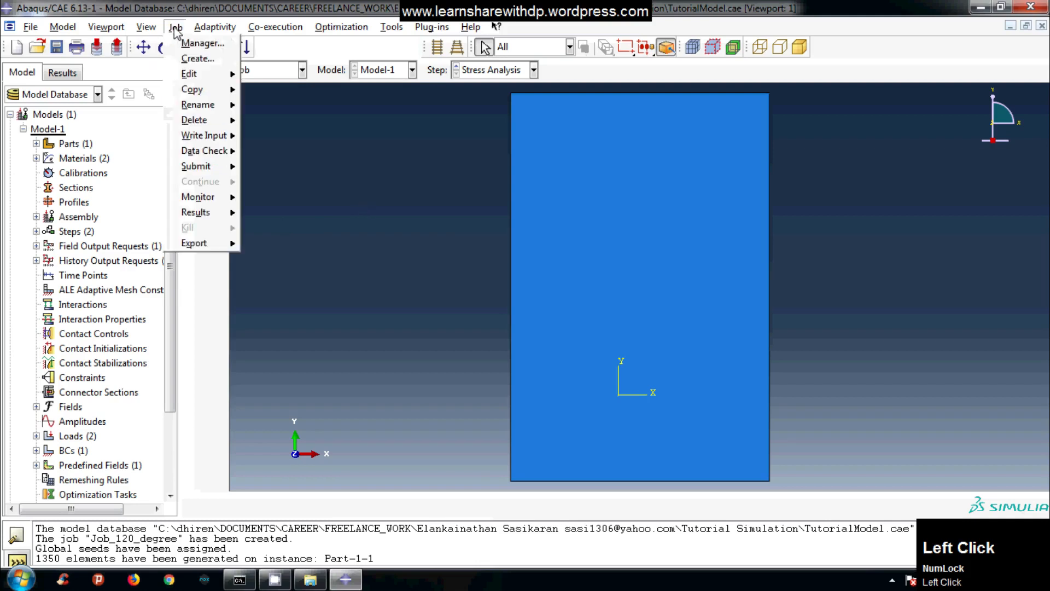
click(201, 43)
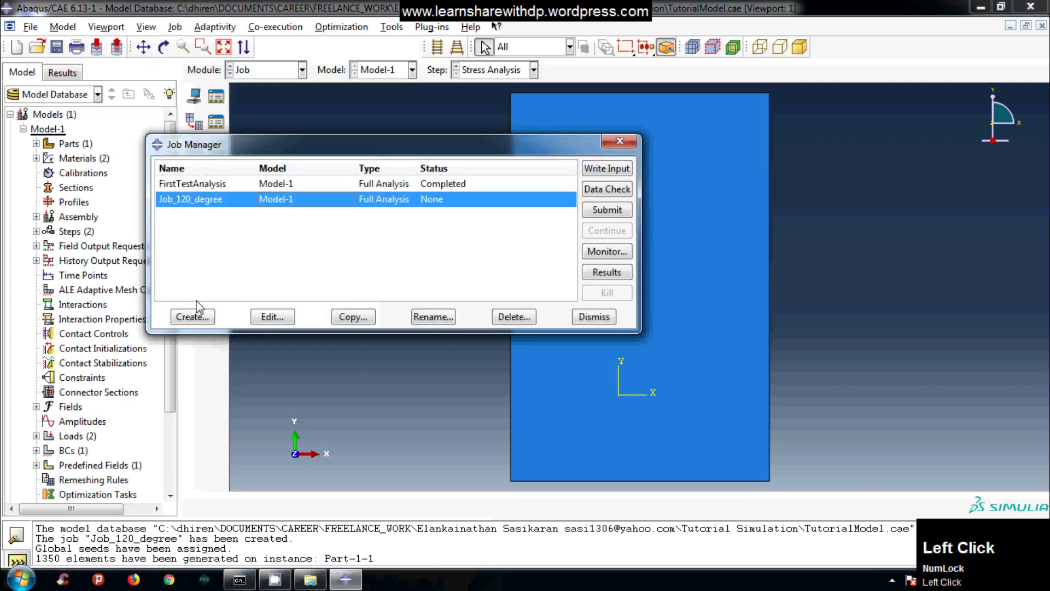
Create a full analysis job named Job-3_120_refined from Model-1 with the description "120 degree, refined mesh", keeping the default submission settings
click(194, 315)
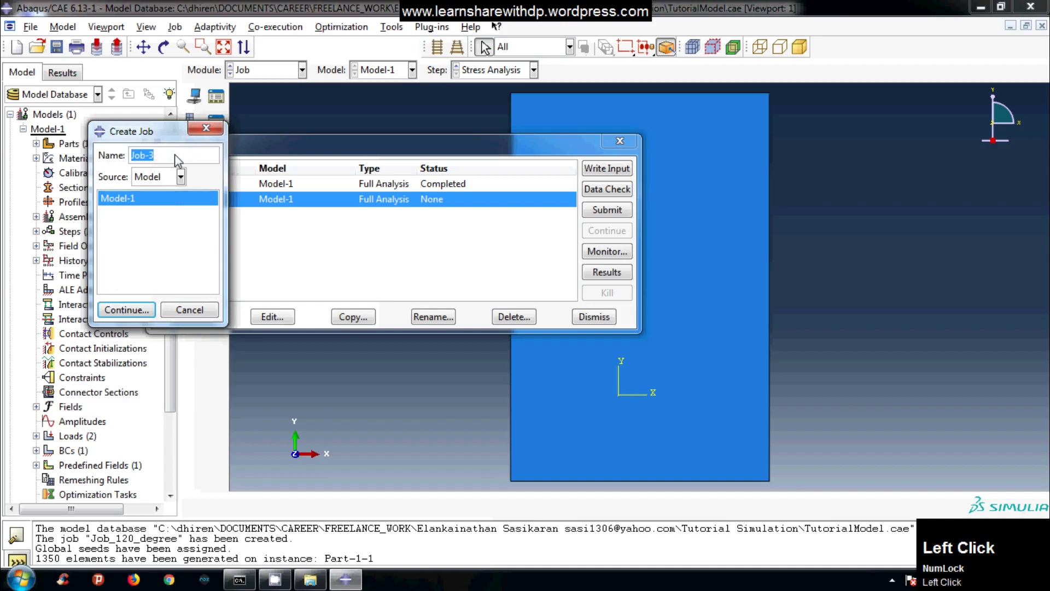
key(Right)
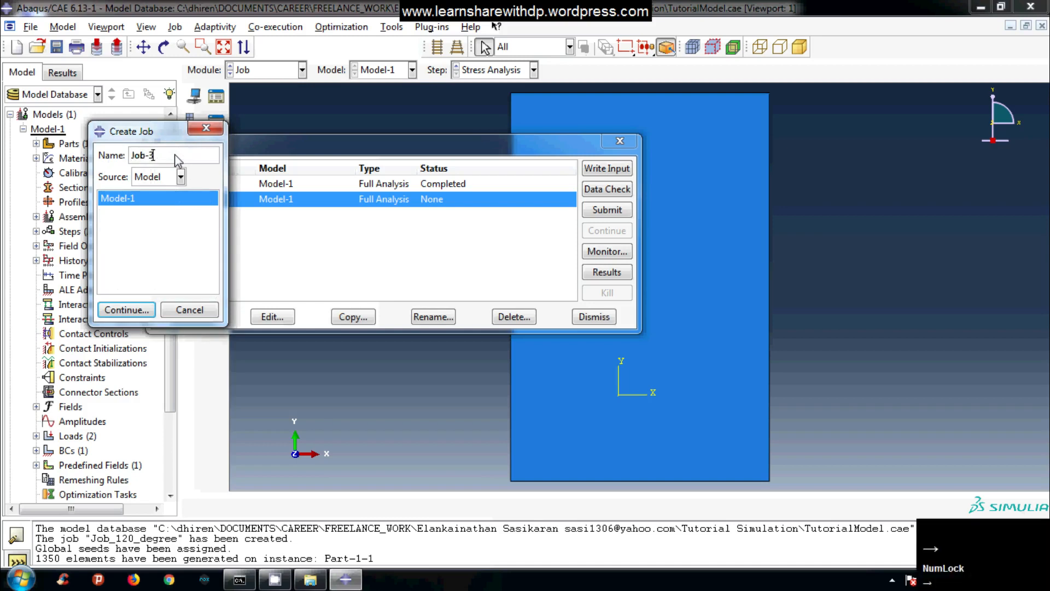
text(_120_refn)
key(BackSpace)
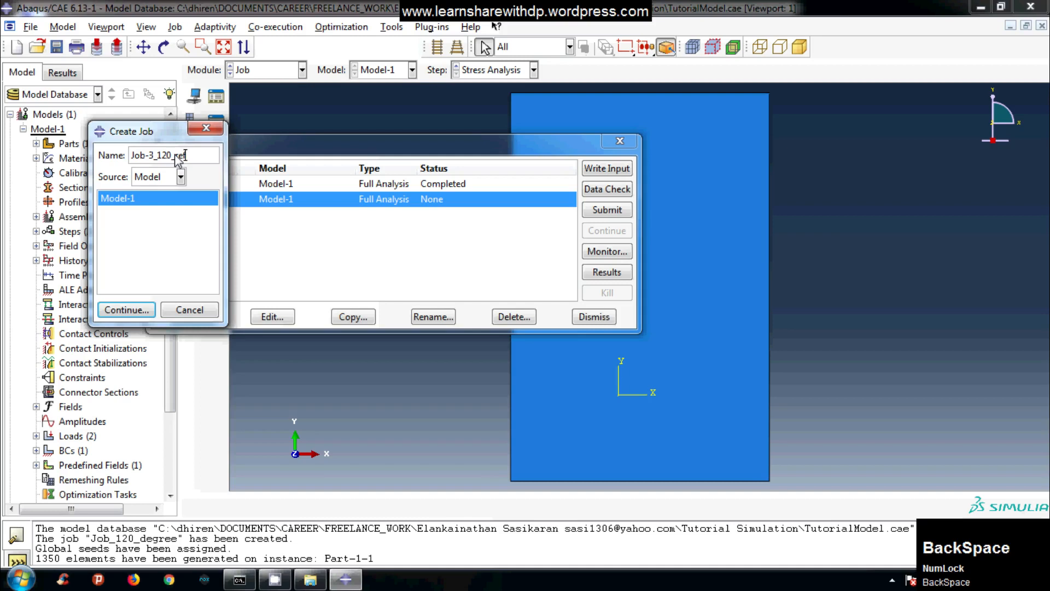
text(ined)
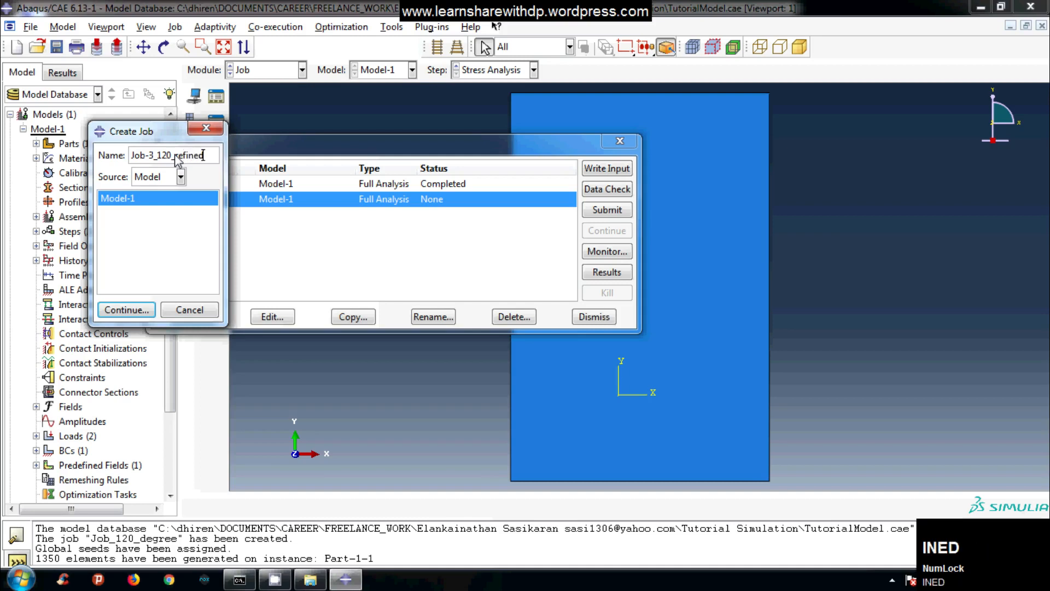
click(127, 310)
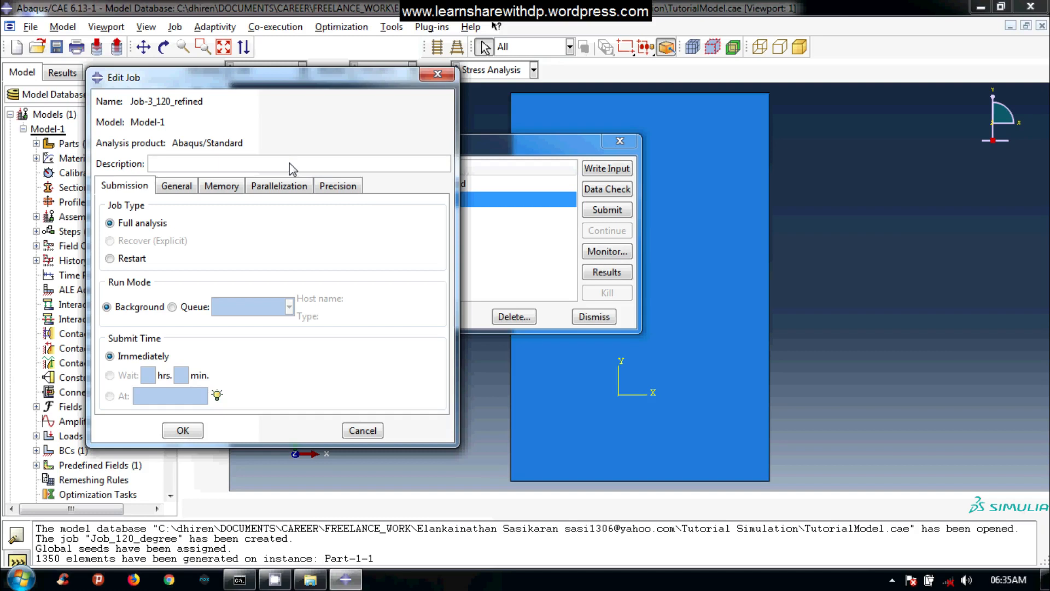
text(120 degree, refined mesh)
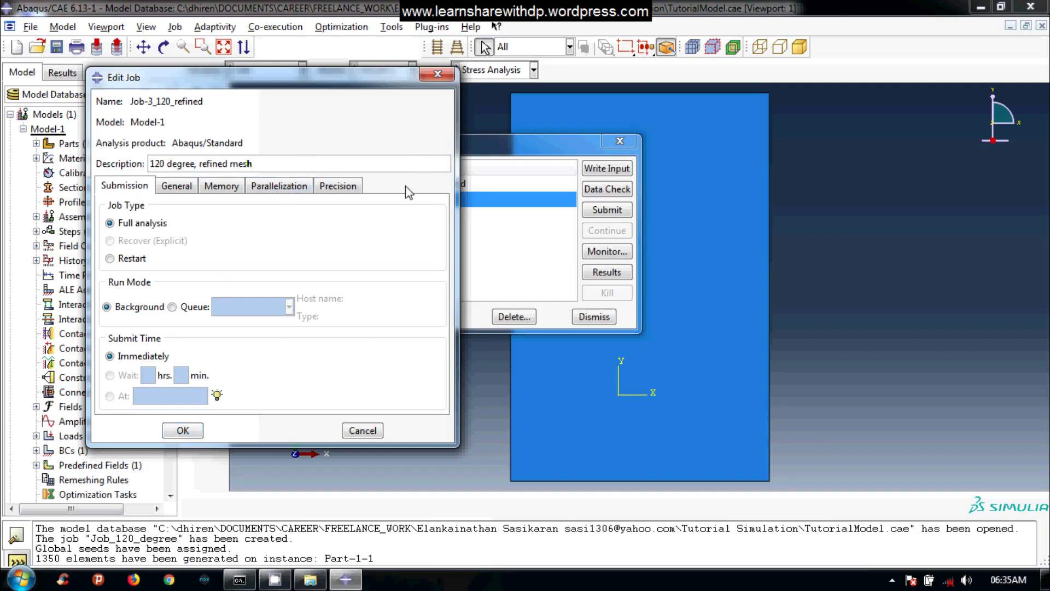
click(183, 431)
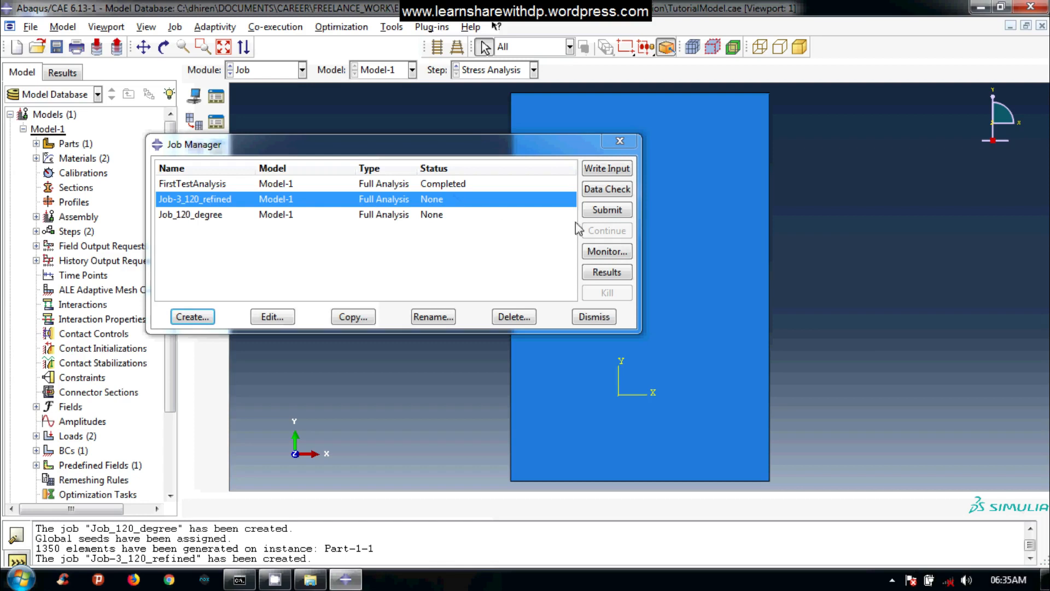
Open the results of the FirstTestAnalysis job to view its undeformed mesh
click(296, 260)
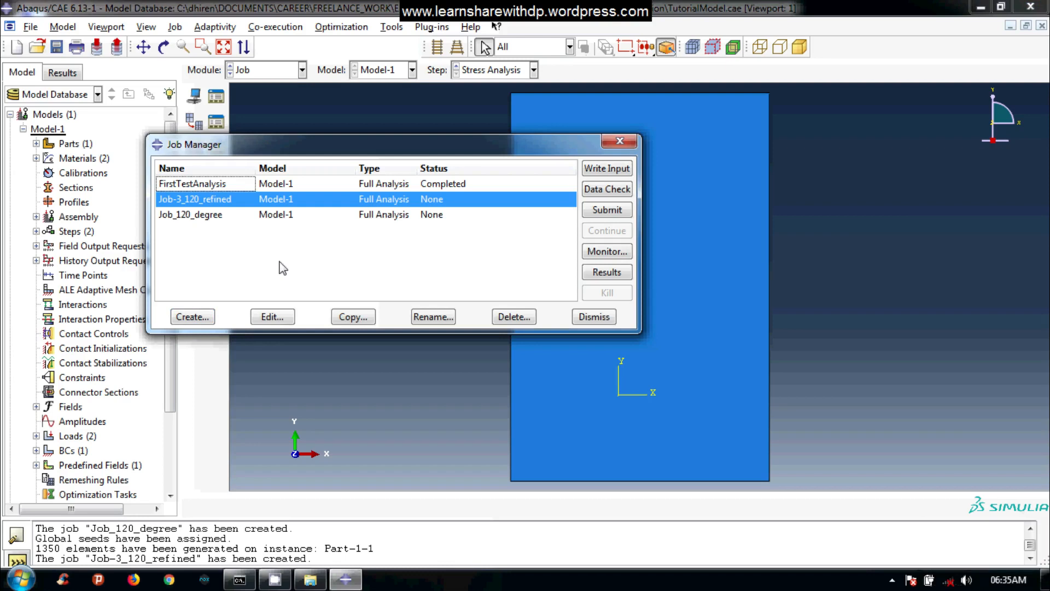
click(285, 186)
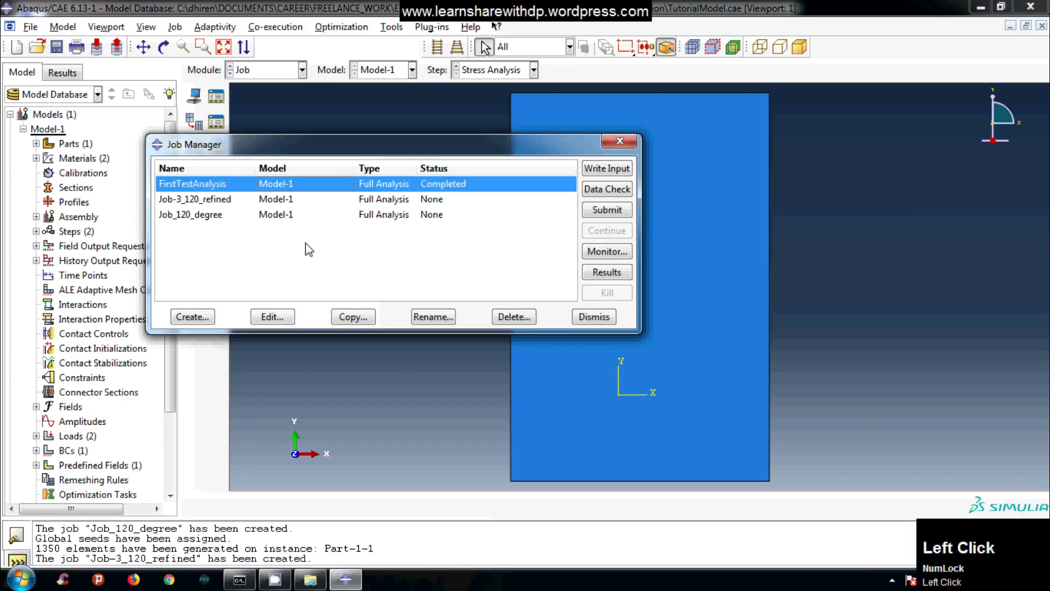
click(606, 273)
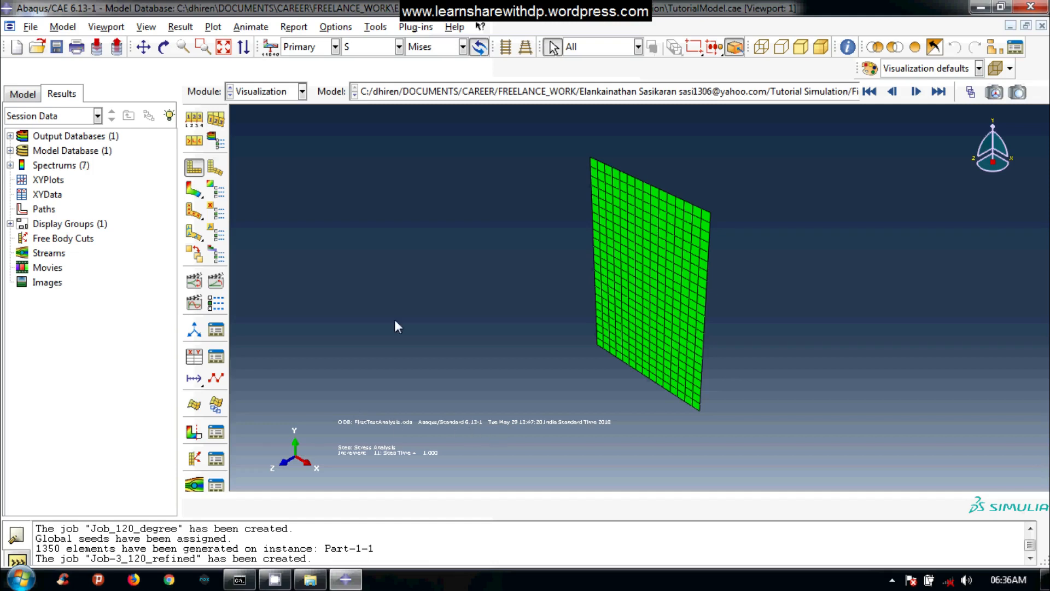
Go back to the Job module and submit the Job-3_120_refined job for analysis
click(268, 91)
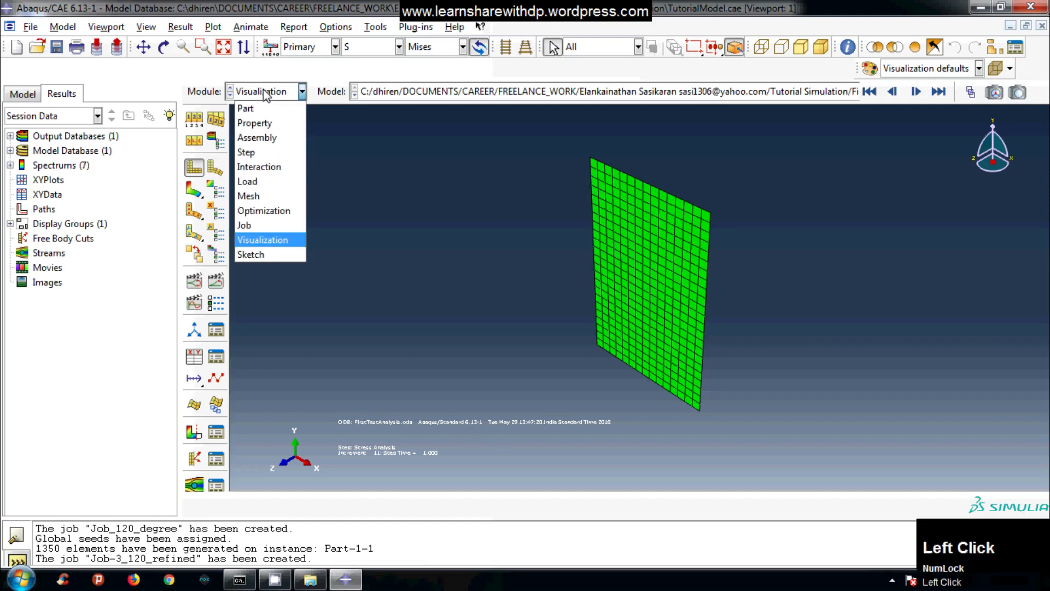
click(273, 226)
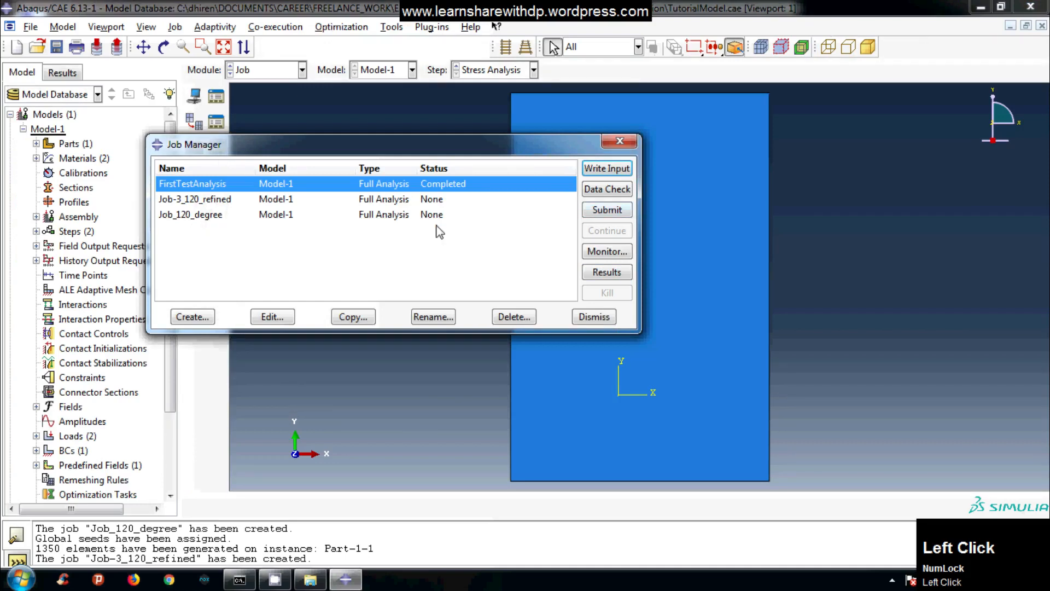
click(408, 200)
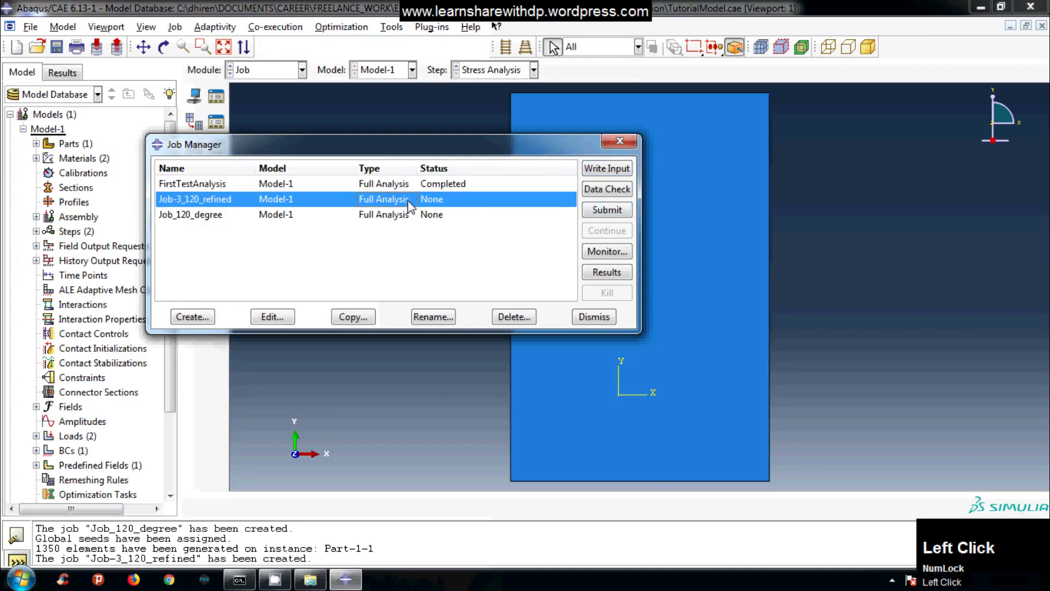
click(610, 212)
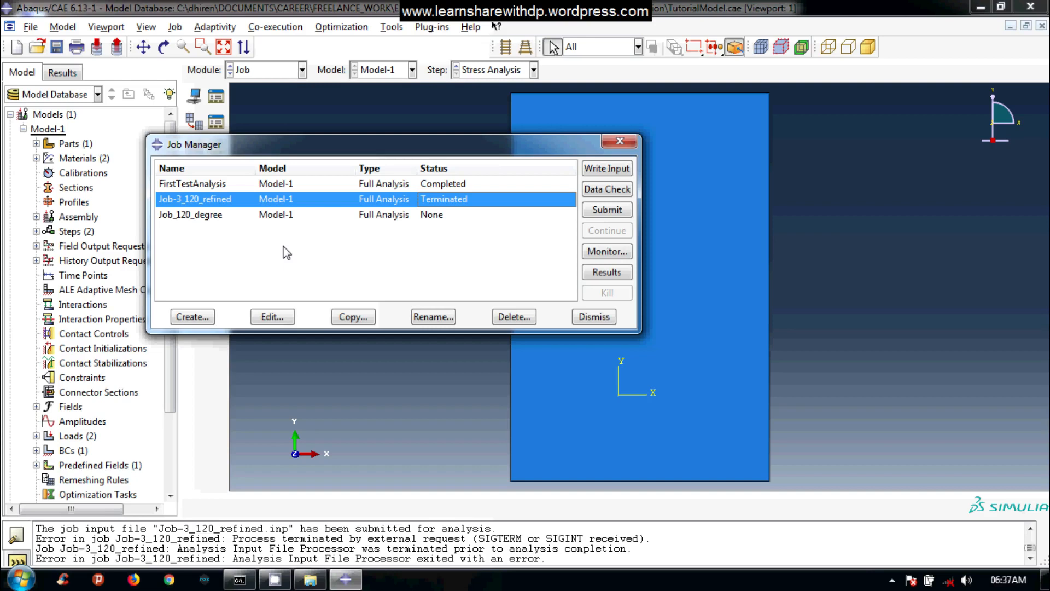
Switch to the Load module and review the fixed boundary condition's type and step status in the Boundary Condition Manager
click(272, 71)
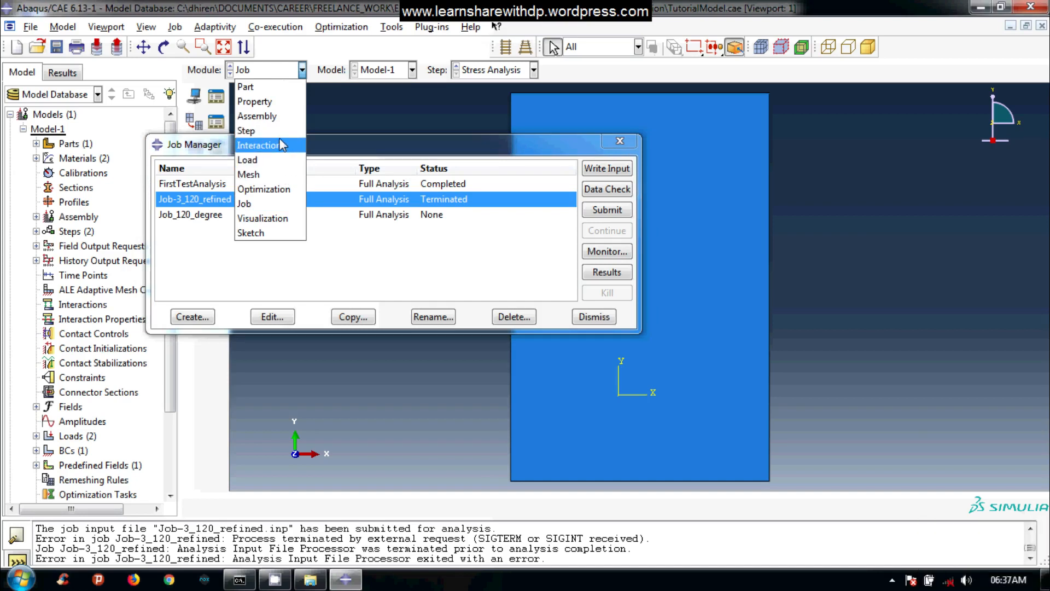
click(276, 160)
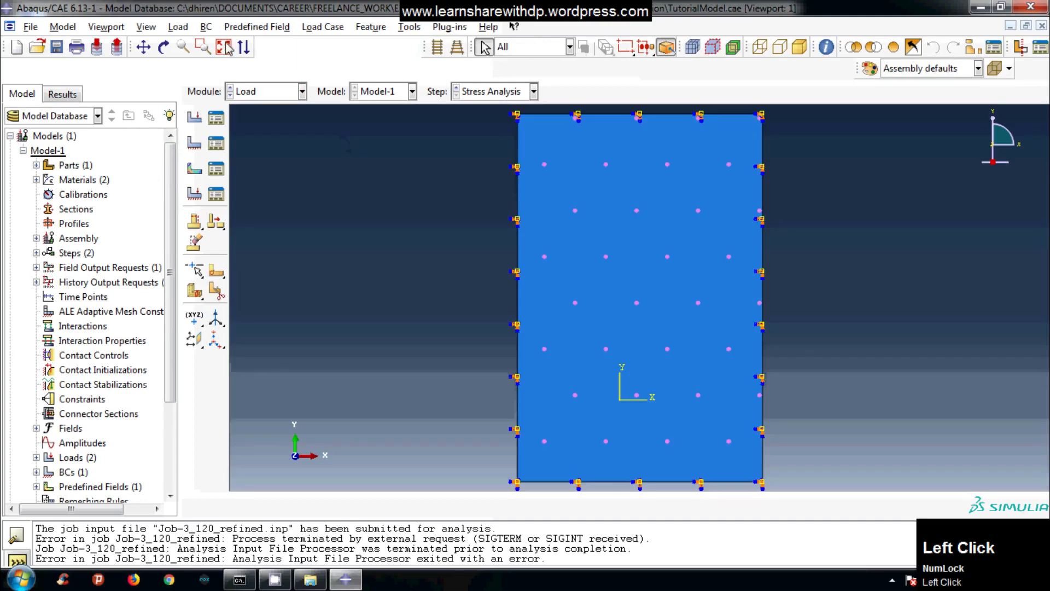
click(206, 27)
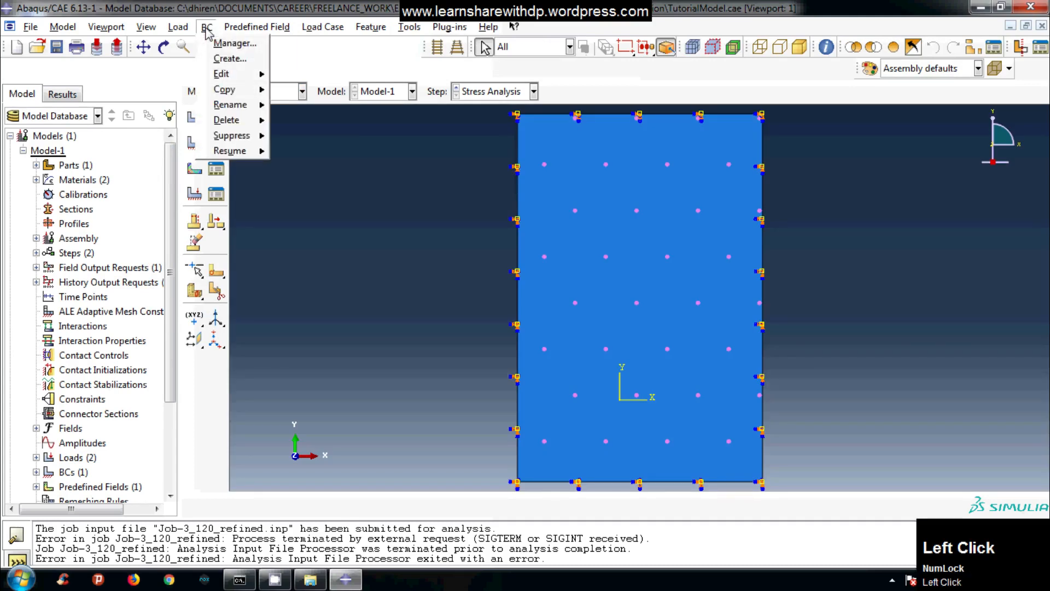
click(233, 43)
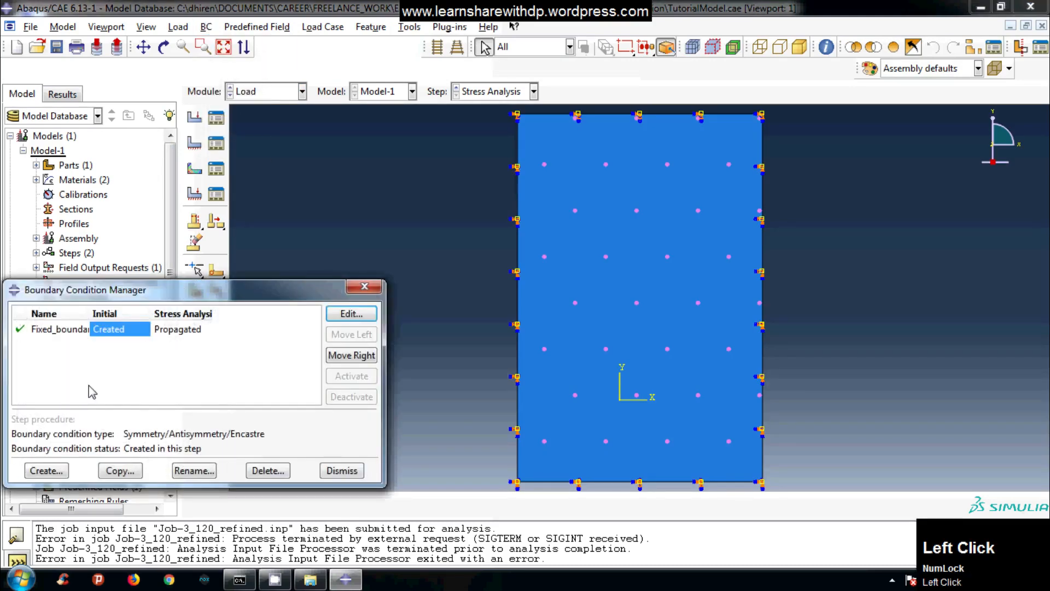
drag(236, 284, 281, 175)
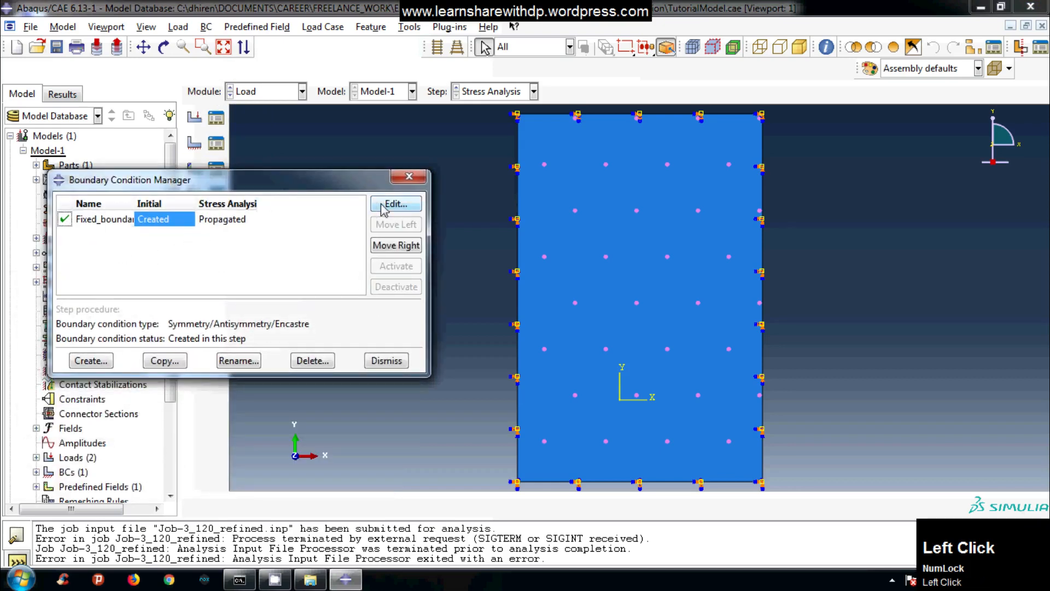
click(409, 178)
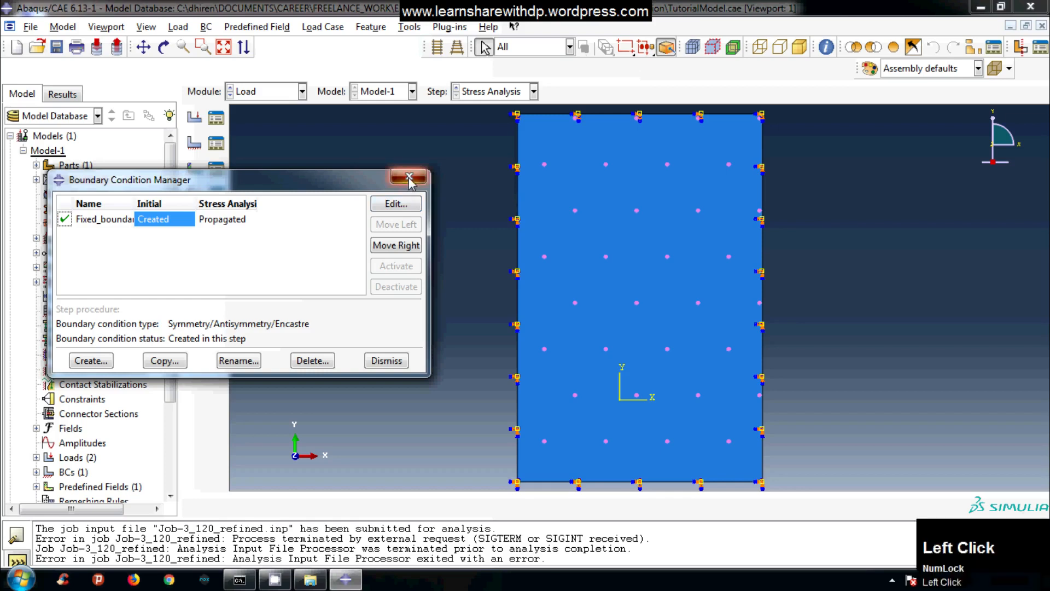